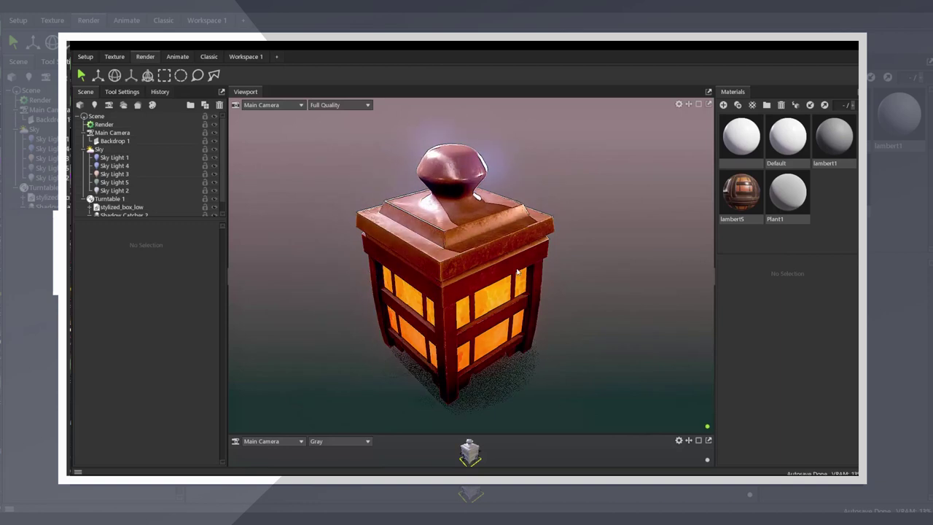
# Step: Rotate the sky lighting in two passes around the glowing lantern in Marmoset Toolbag
pyautogui.keyDown('shift'); pyautogui.moveTo(522, 270); pyautogui.dragTo(554, 265); pyautogui.keyUp('shift')
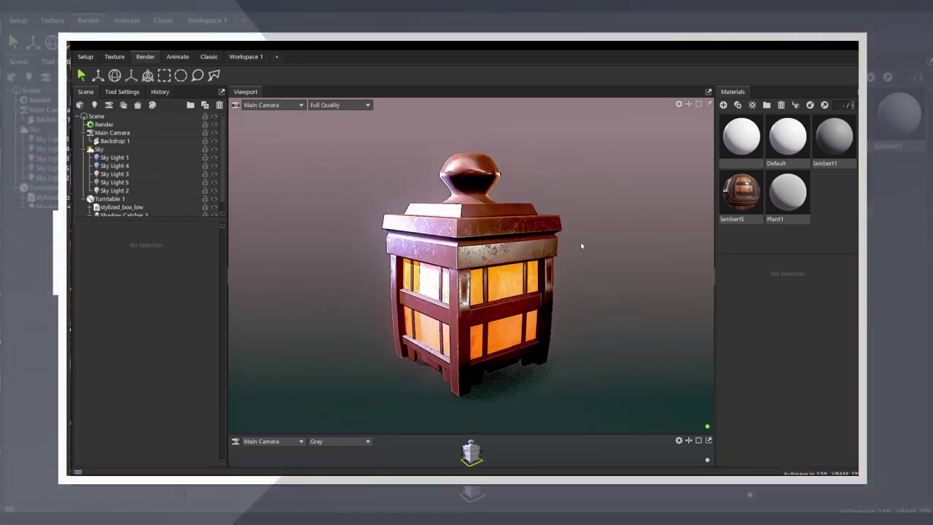
pyautogui.keyDown('shift'); pyautogui.moveTo(578, 231); pyautogui.dragTo(579, 270); pyautogui.keyUp('shift')
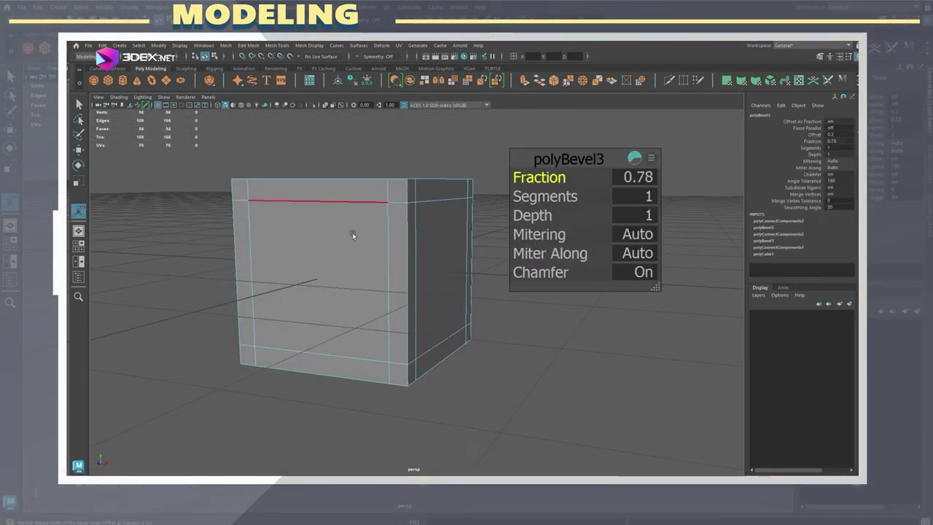
# Step: Bevel the horizontal edge loop near the cube top into two edges and inspect the result
pyautogui.doubleClick(357, 211)
pyautogui.press('w')
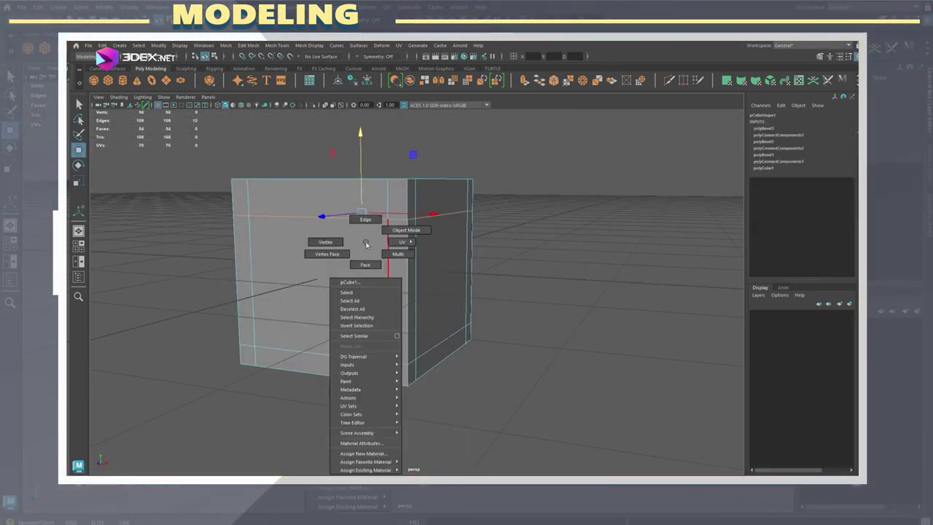
pyautogui.hotkey('ctrl', 'b')
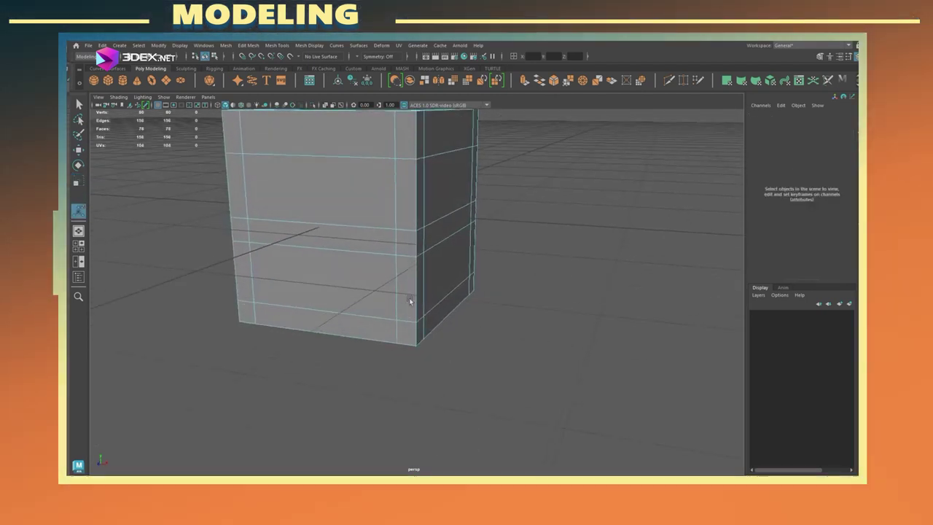
pyautogui.keyDown('shift'); pyautogui.moveTo(416, 302); pyautogui.dragTo(416, 301, button='right'); pyautogui.keyUp('shift')
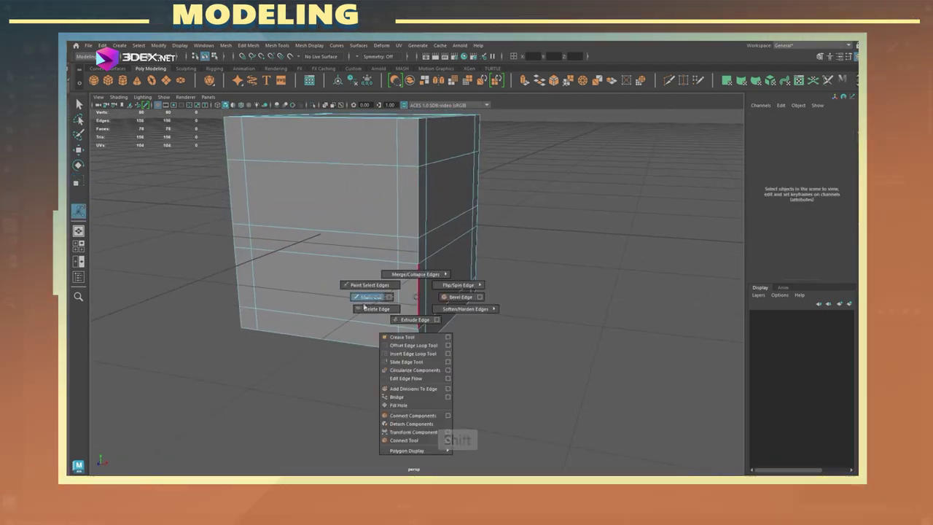
pyautogui.keyDown('alt'); pyautogui.moveTo(432, 323); pyautogui.dragTo(368, 245); pyautogui.keyUp('alt')
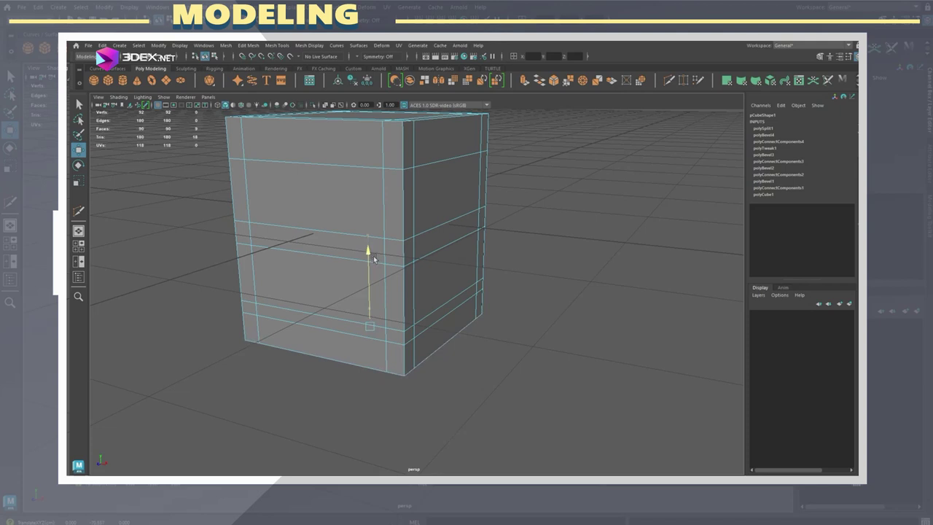
pyautogui.click(429, 250)
pyautogui.keyDown('alt'); pyautogui.moveTo(429, 250); pyautogui.dragTo(423, 279); pyautogui.keyUp('alt')
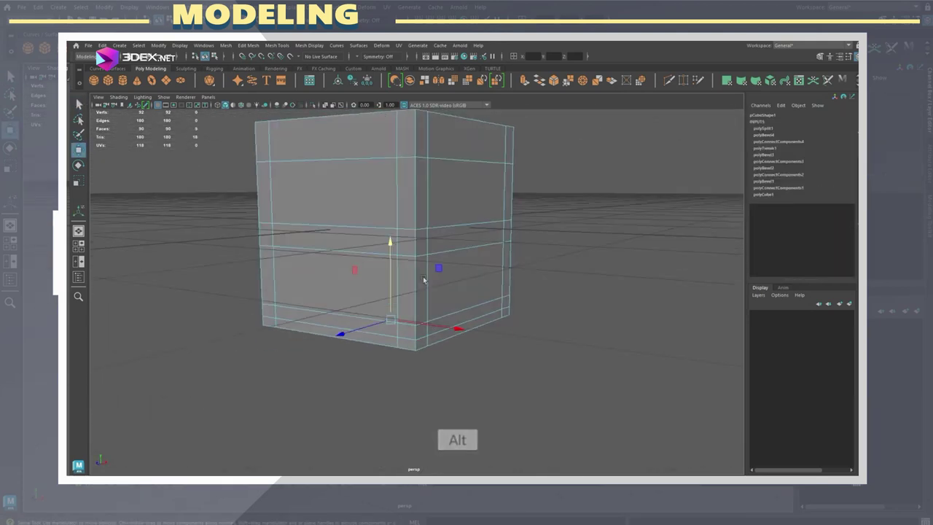
pyautogui.keyDown('alt'); pyautogui.moveTo(381, 312); pyautogui.dragTo(393, 270); pyautogui.keyUp('alt')
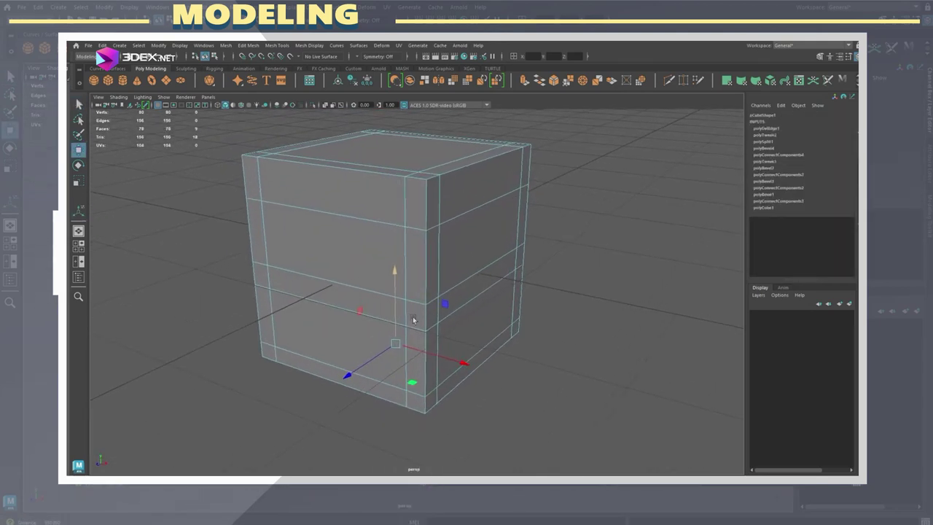
pyautogui.click(549, 293)
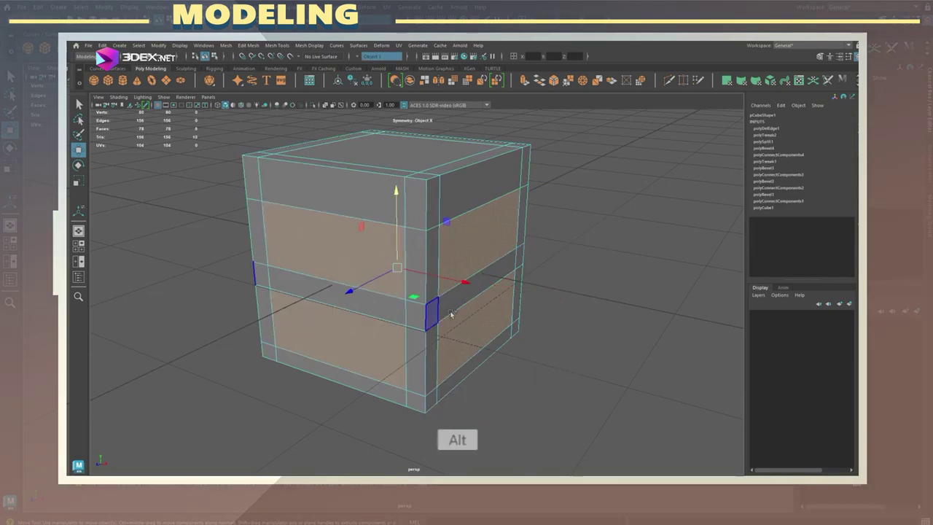
# Step: Extrude the side panel faces inward with offset 0.57 and negative thickness for recessed panels
pyautogui.keyDown('alt'); pyautogui.moveTo(437, 306); pyautogui.dragTo(452, 292); pyautogui.keyUp('alt')
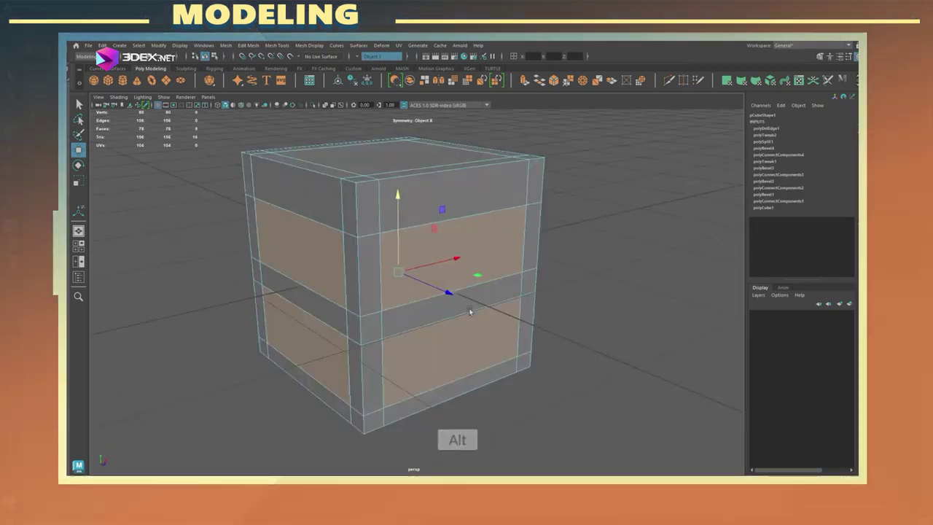
pyautogui.keyDown('shift'); pyautogui.click(469, 260); pyautogui.keyUp('shift')
pyautogui.hotkey('ctrl', 'e')
pyautogui.moveTo(467, 365); pyautogui.dragTo(423, 365, button='middle')
pyautogui.keyDown('alt'); pyautogui.moveTo(422, 365); pyautogui.dragTo(416, 337); pyautogui.keyUp('alt')
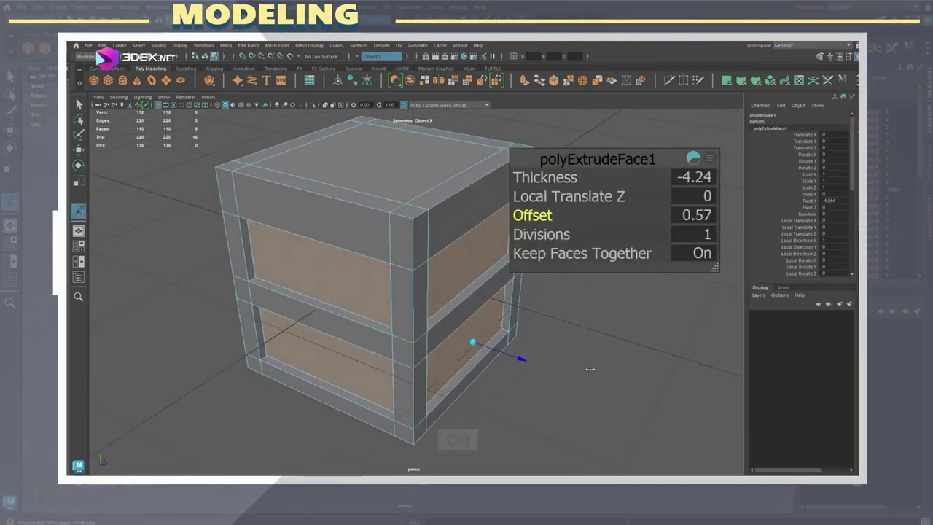
pyautogui.keyDown('ctrl'); pyautogui.moveTo(548, 177); pyautogui.dragTo(510, 177, button='middle'); pyautogui.keyUp('ctrl')
# Step: Extrude the selected crate faces and inset them to an offset of 0.93
pyautogui.click(466, 328)
pyautogui.keyDown('shift'); pyautogui.click(456, 320); pyautogui.keyUp('shift')
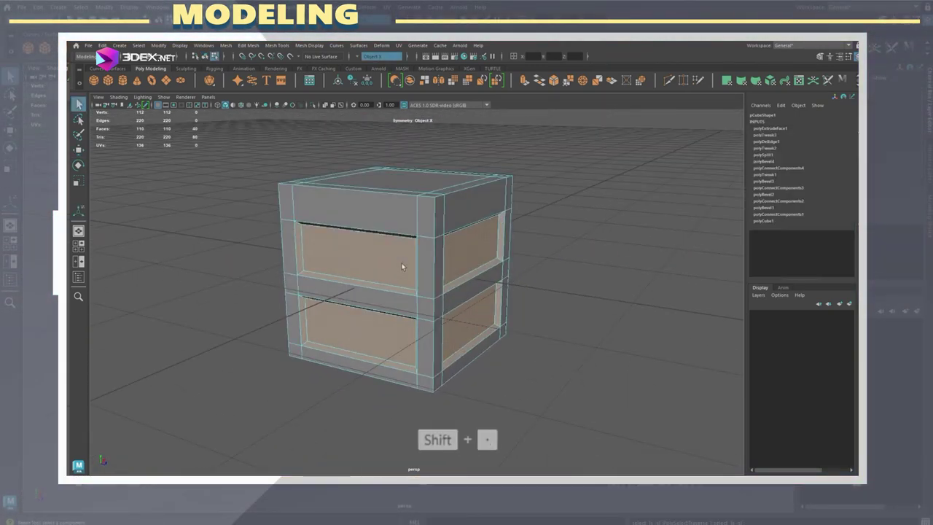
pyautogui.keyDown('alt'); pyautogui.moveTo(437, 306); pyautogui.dragTo(482, 349); pyautogui.keyUp('alt')
pyautogui.keyDown('alt'); pyautogui.moveTo(588, 347); pyautogui.dragTo(449, 286); pyautogui.keyUp('alt')
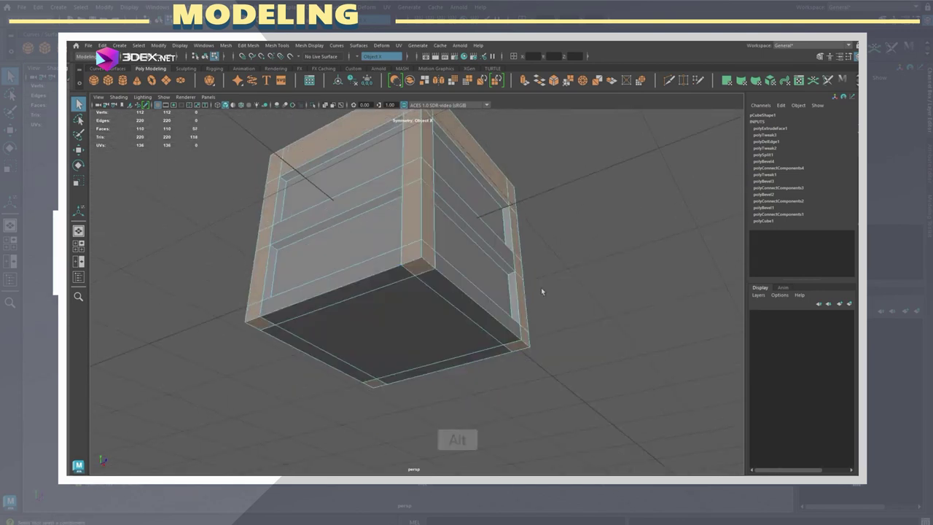
pyautogui.keyDown('alt'); pyautogui.moveTo(541, 291); pyautogui.dragTo(508, 405); pyautogui.keyUp('alt')
pyautogui.hotkey('ctrl', 'e')
pyautogui.keyDown('alt'); pyautogui.moveTo(605, 401); pyautogui.dragTo(495, 326); pyautogui.keyUp('alt')
pyautogui.click(532, 215)
pyautogui.moveTo(532, 215); pyautogui.dragTo(321, 253)
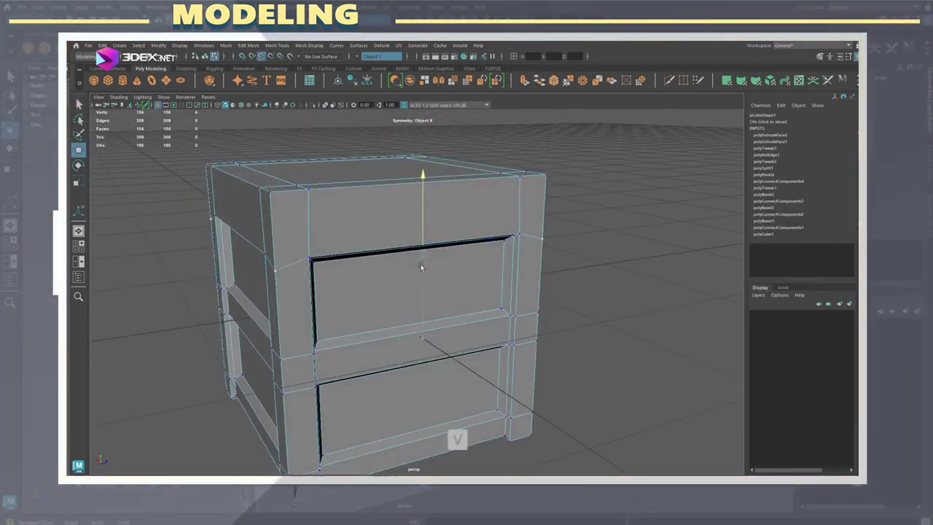
# Step: Extrude the top faces to thickness 2.48, extrude the drawer front, and place pCube2 below it
pyautogui.keyDown('alt'); pyautogui.moveTo(420, 264); pyautogui.dragTo(308, 245); pyautogui.keyUp('alt')
pyautogui.hotkey('ctrl', 'e')
pyautogui.scroll(3, 308, 245)
pyautogui.click(472, 236)
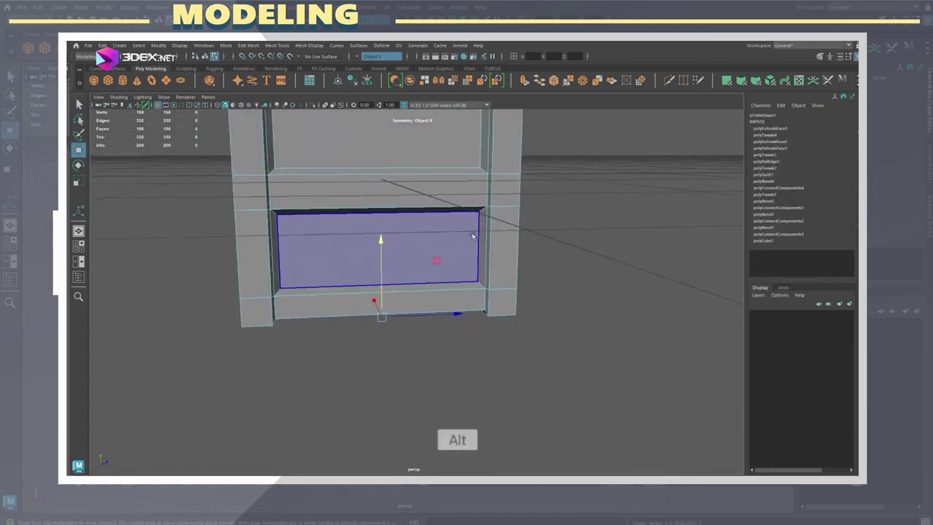
pyautogui.keyDown('alt'); pyautogui.moveTo(472, 237); pyautogui.dragTo(372, 250); pyautogui.keyUp('alt')
pyautogui.hotkey('ctrl', 'e')
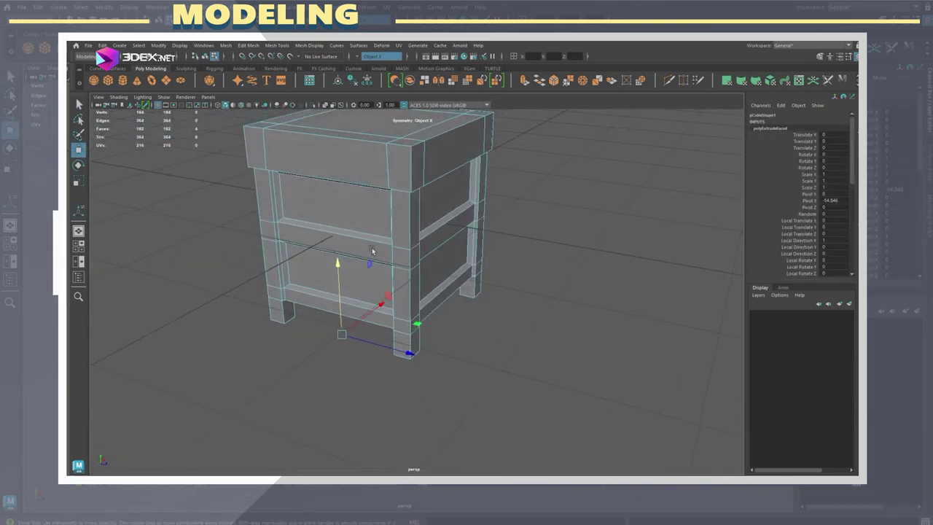
pyautogui.click(270, 140)
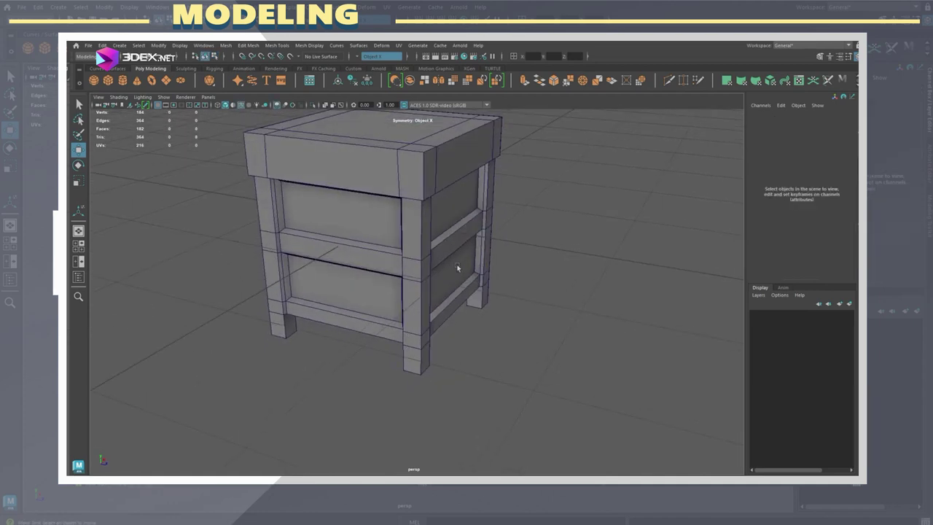
pyautogui.keyDown('alt'); pyautogui.moveTo(337, 274); pyautogui.dragTo(481, 271); pyautogui.keyUp('alt')
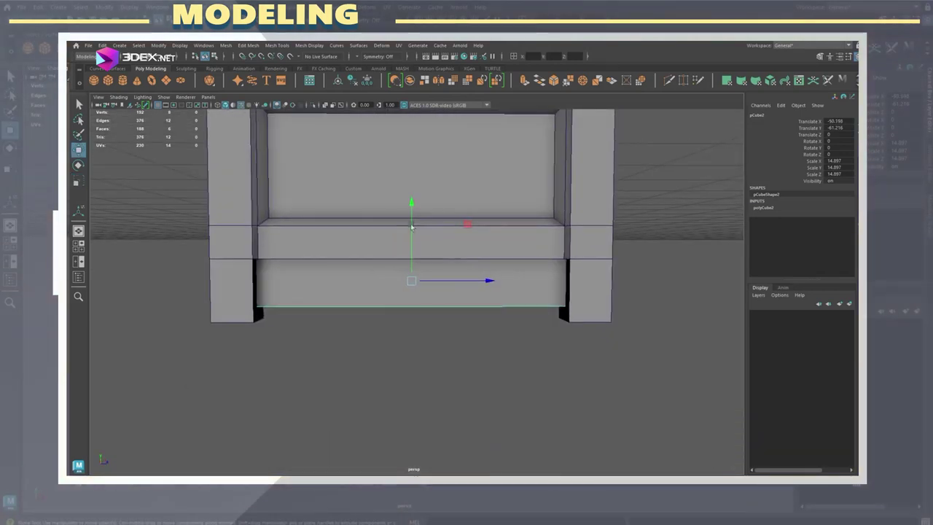
# Step: Bevel the lower board's edges and add edge loops across it for the apron notches
pyautogui.hotkey('ctrl', 'b')
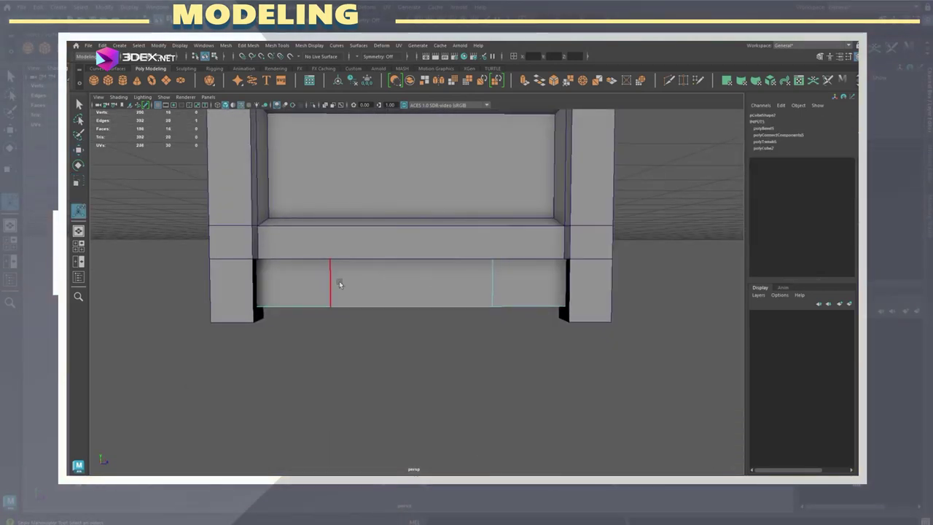
pyautogui.hotkey('ctrl', 'b')
pyautogui.keyDown('alt'); pyautogui.moveTo(427, 296); pyautogui.dragTo(475, 309); pyautogui.keyUp('alt')
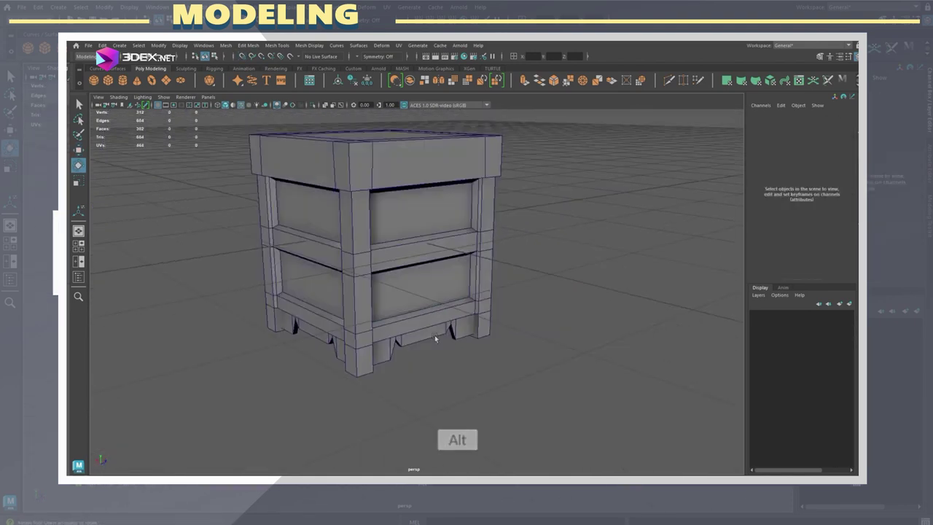
# Step: Extrude the crate's top face twice, scaling each inward, to form a stepped, tapered lid
pyautogui.keyDown('alt'); pyautogui.moveTo(434, 334); pyautogui.dragTo(510, 270); pyautogui.keyUp('alt')
pyautogui.click(423, 196)
pyautogui.press('w')
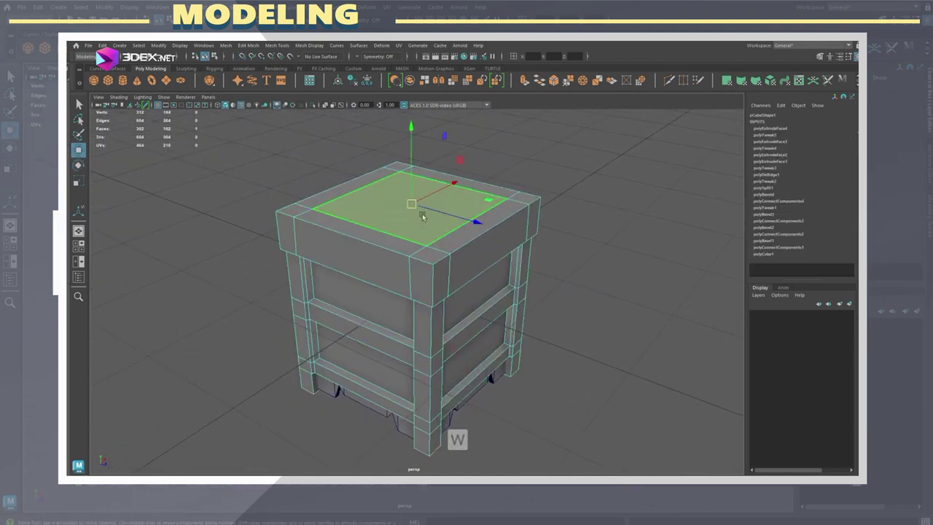
pyautogui.scroll(3, 432, 191)
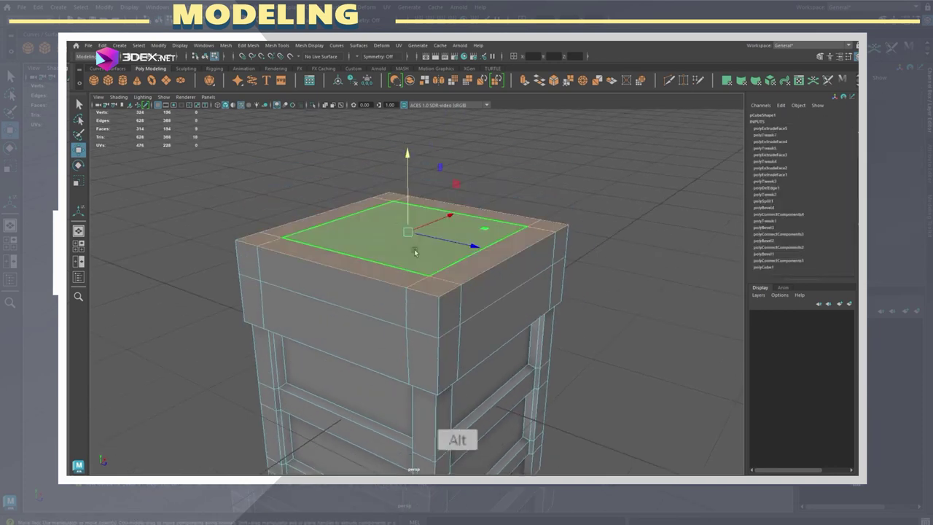
pyautogui.keyDown('shift'); pyautogui.rightClick(427, 233); pyautogui.keyUp('shift')
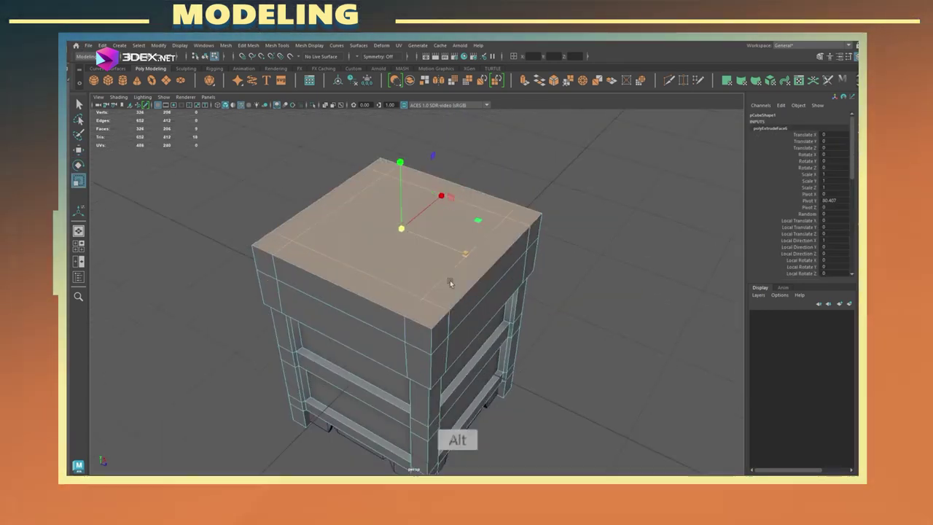
pyautogui.keyDown('alt'); pyautogui.moveTo(449, 283); pyautogui.dragTo(444, 252); pyautogui.keyUp('alt')
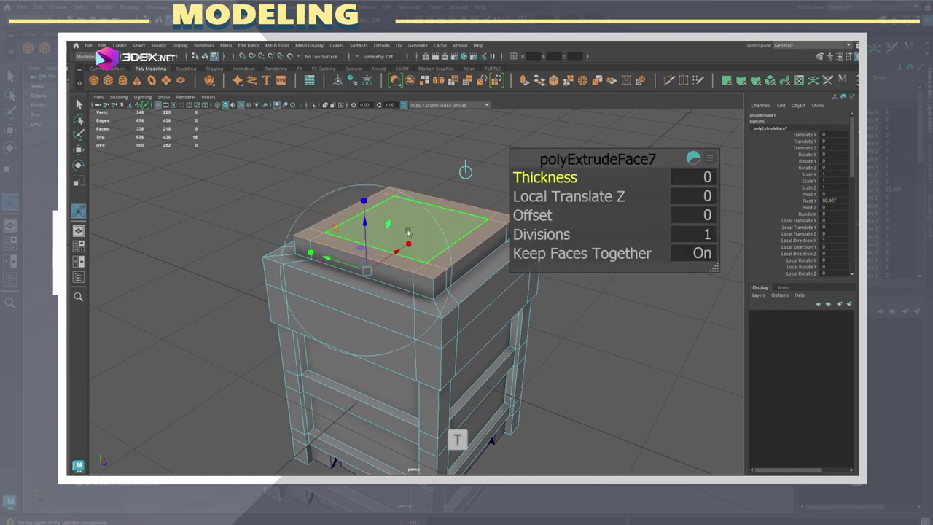
pyautogui.hotkey('ctrl', 'y')
pyautogui.press('r')
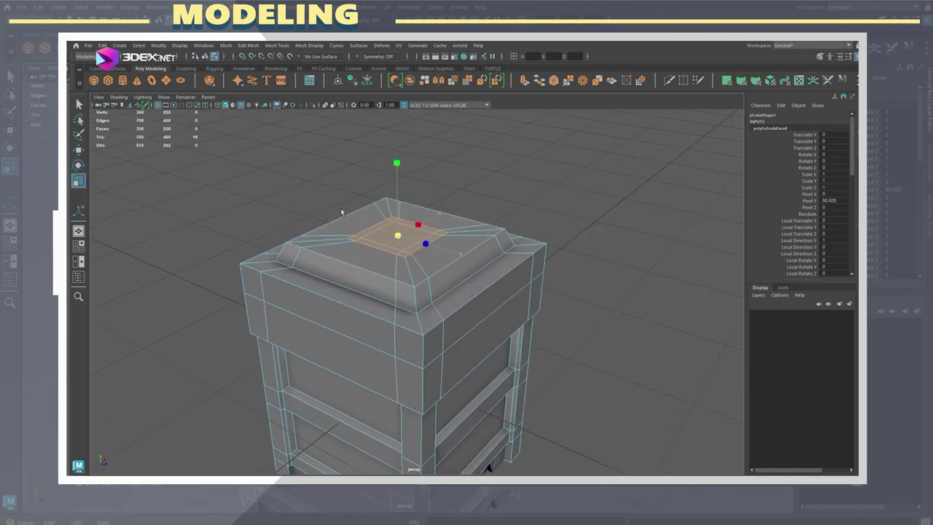
pyautogui.keyDown('alt'); pyautogui.moveTo(341, 212); pyautogui.dragTo(439, 221); pyautogui.keyUp('alt')
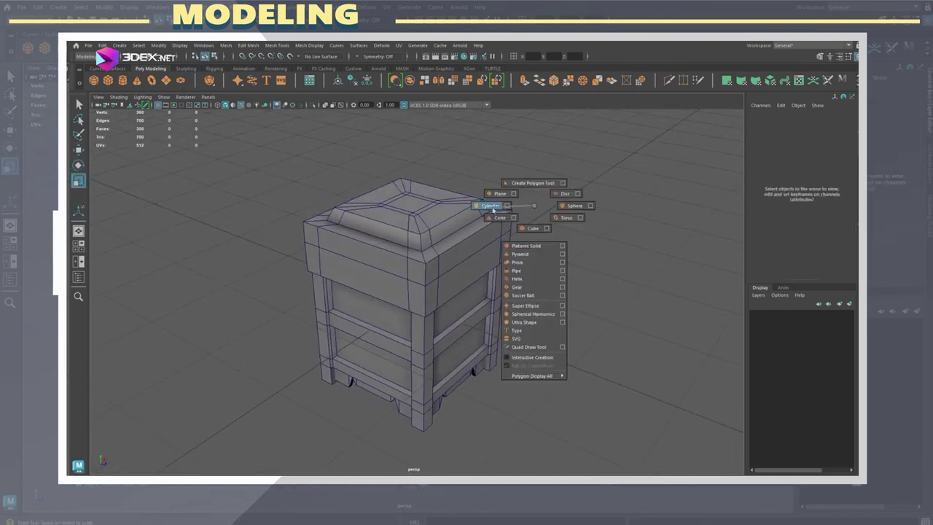
# Step: Create a cylinder on the lid for the knob, then extrude and flare its top outward
pyautogui.click(493, 209)
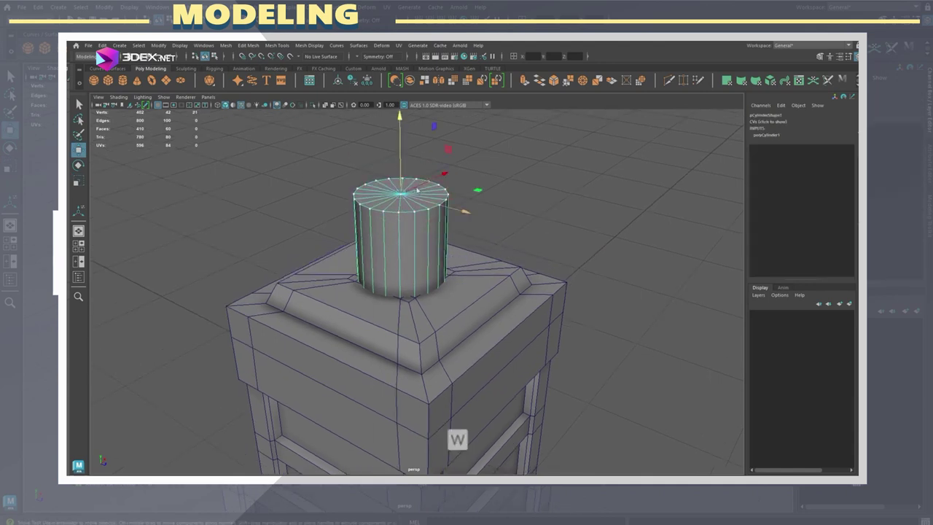
pyautogui.keyDown('alt'); pyautogui.moveTo(399, 218); pyautogui.dragTo(405, 241); pyautogui.keyUp('alt')
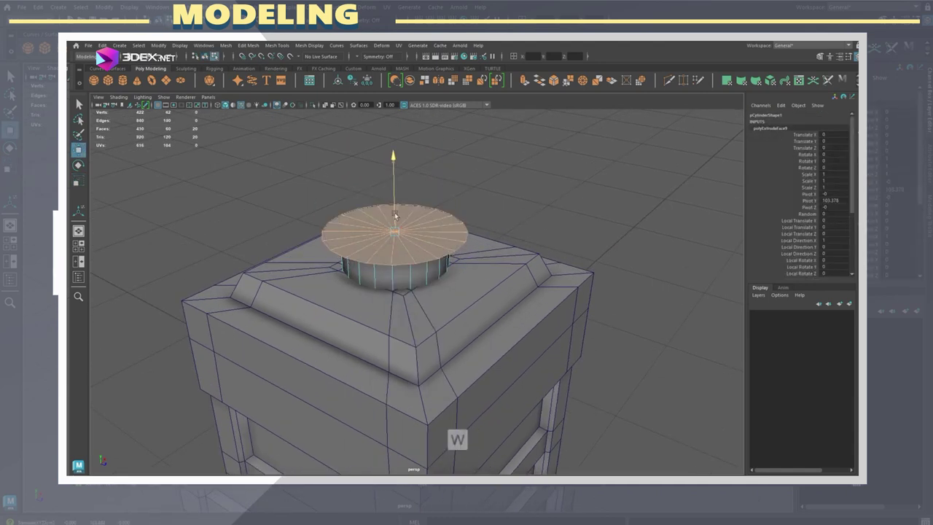
pyautogui.hotkey('ctrl', 'e')
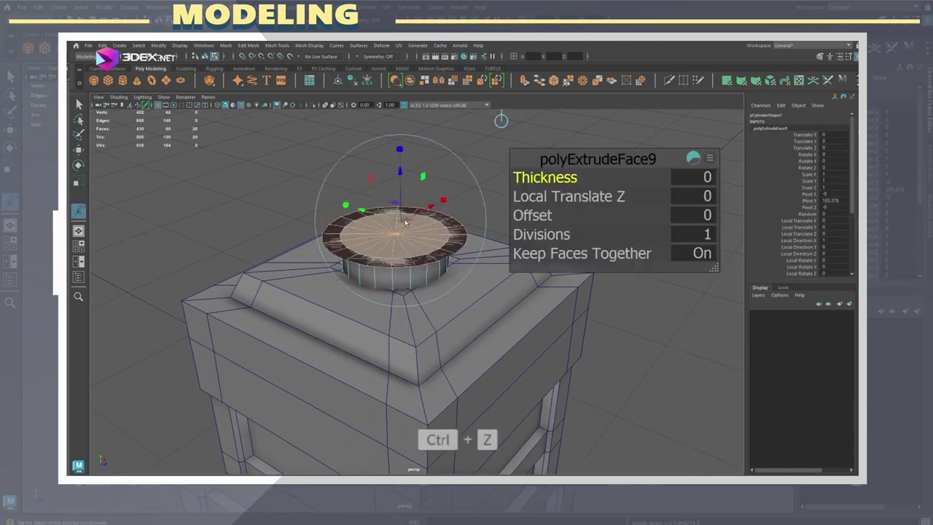
pyautogui.keyDown('alt'); pyautogui.moveTo(416, 219); pyautogui.dragTo(428, 216); pyautogui.keyUp('alt')
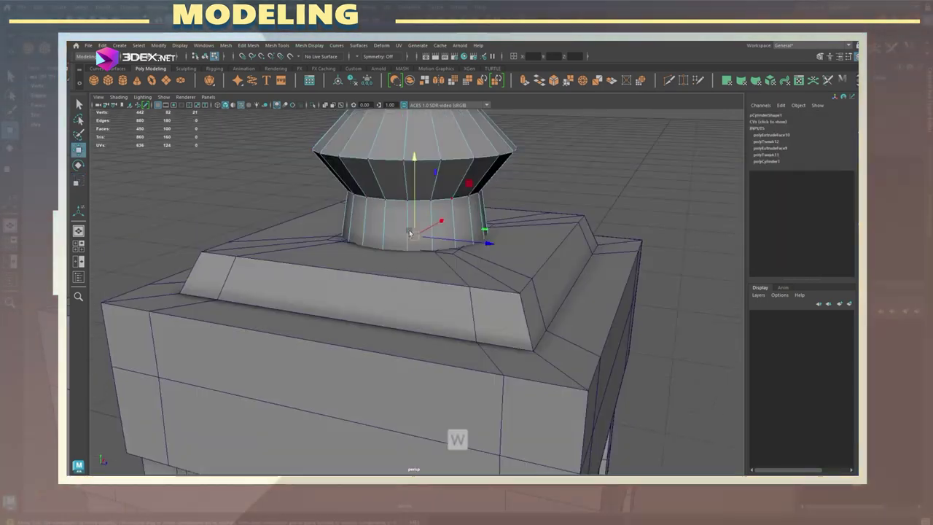
# Step: Bevel the knob's lower ring at fraction 0.6 and another edge loop at 0.26
pyautogui.keyDown('shift'); pyautogui.click(408, 232); pyautogui.keyUp('shift')
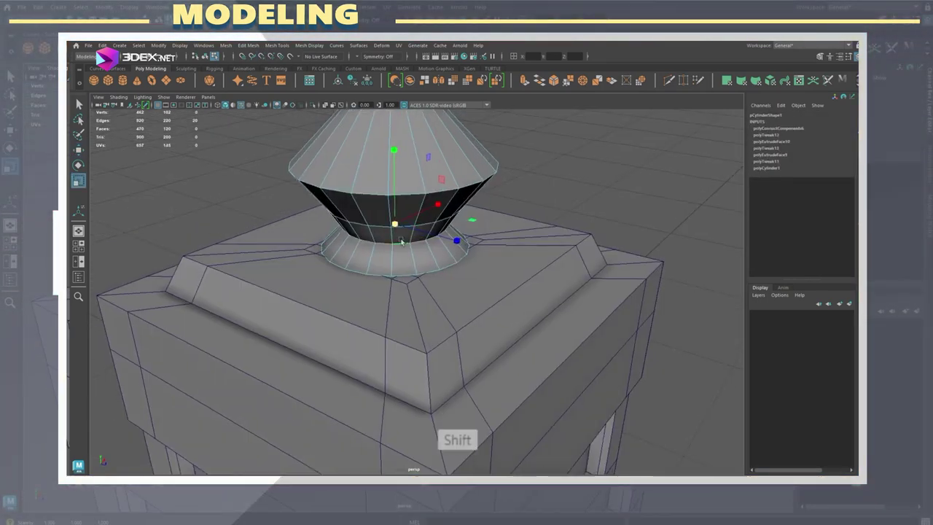
pyautogui.hotkey('ctrl', 'b')
pyautogui.moveTo(408, 257); pyautogui.dragTo(427, 256, button='middle')
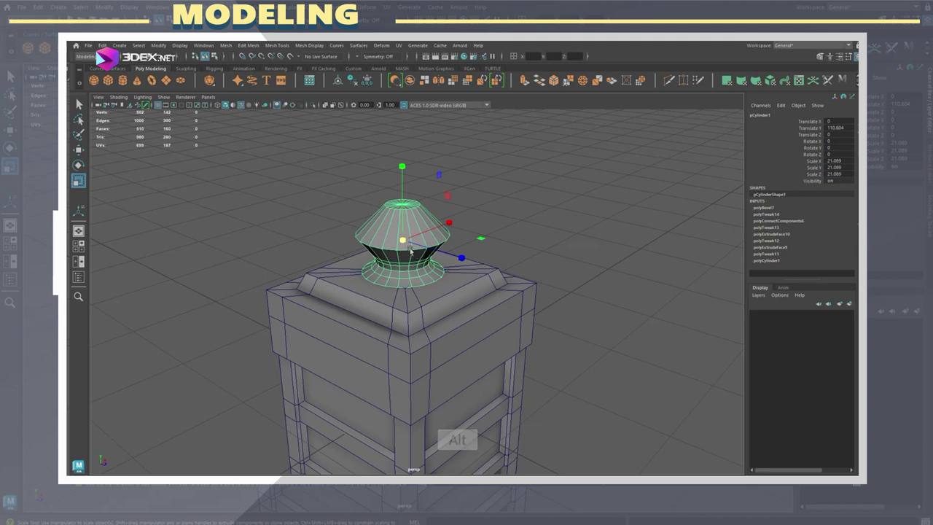
pyautogui.press('w')
pyautogui.hotkey('ctrl', '1')
pyautogui.scroll(3, 421, 275)
pyautogui.doubleClick(410, 261)
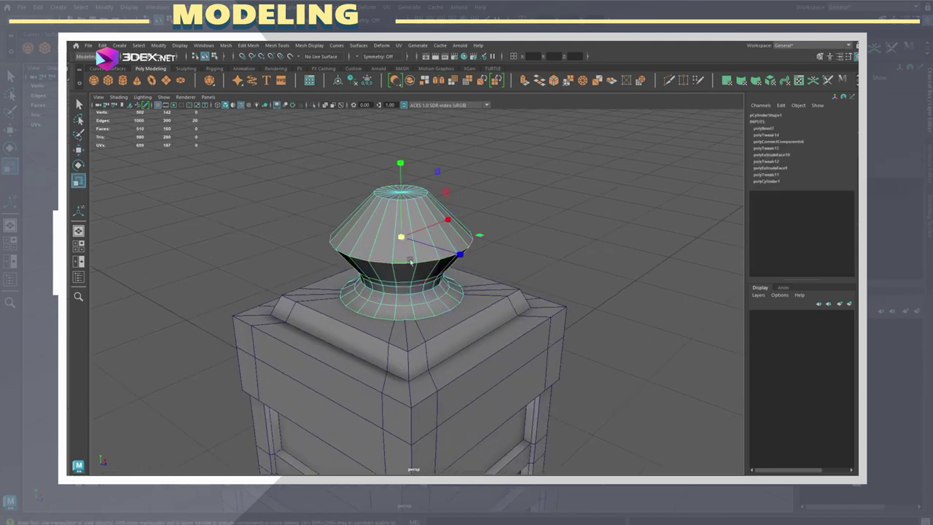
pyautogui.hotkey('ctrl', 'b')
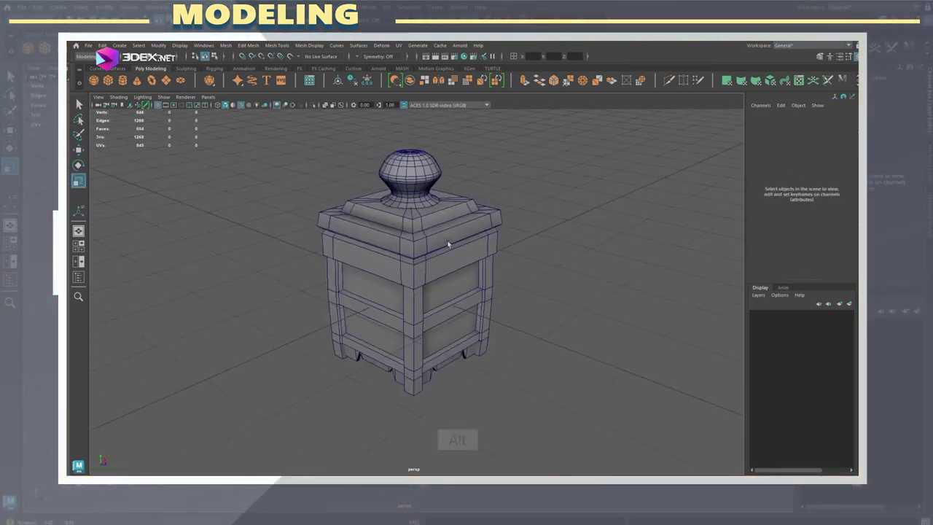
# Step: Boolean-union the knob cylinder with the lid and tidy the merged stylized_box_low mesh
pyautogui.keyDown('alt'); pyautogui.moveTo(421, 252); pyautogui.dragTo(430, 286, button='right'); pyautogui.keyUp('alt')
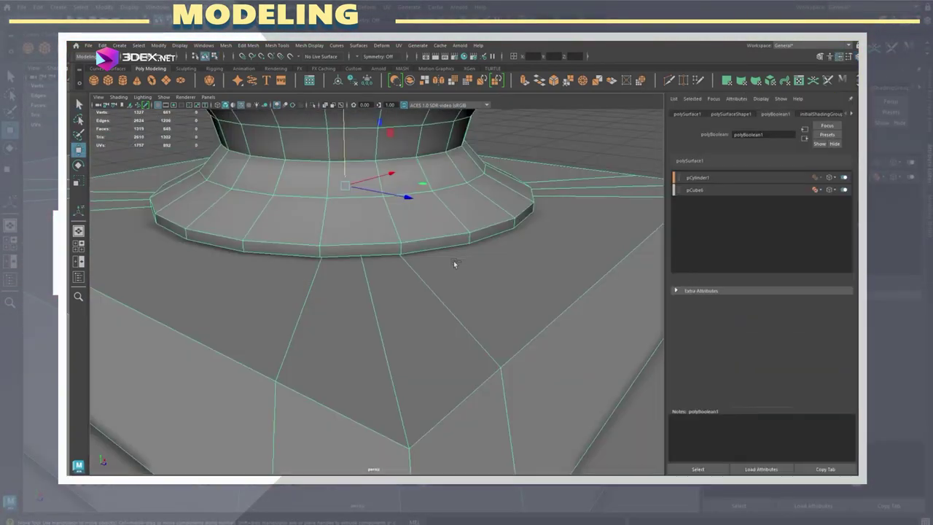
pyautogui.hotkey('ctrl', 'a')
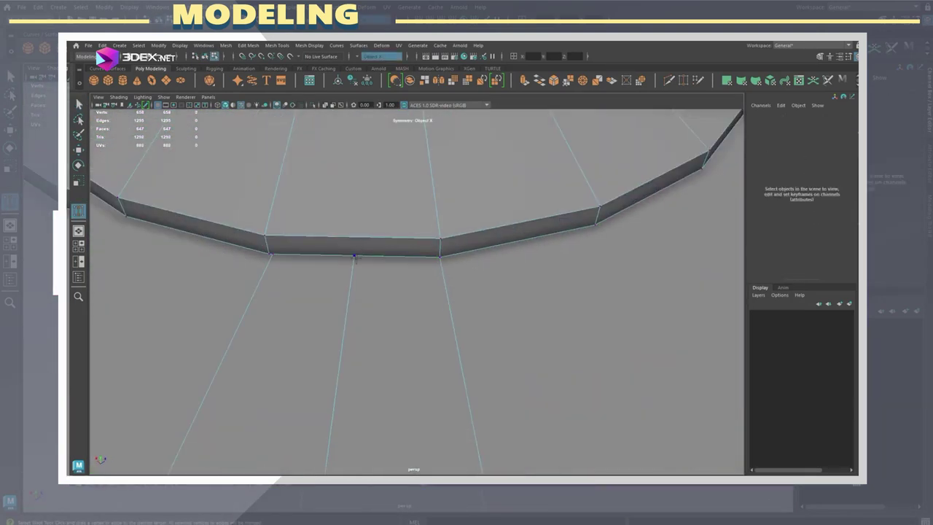
pyautogui.press('q')
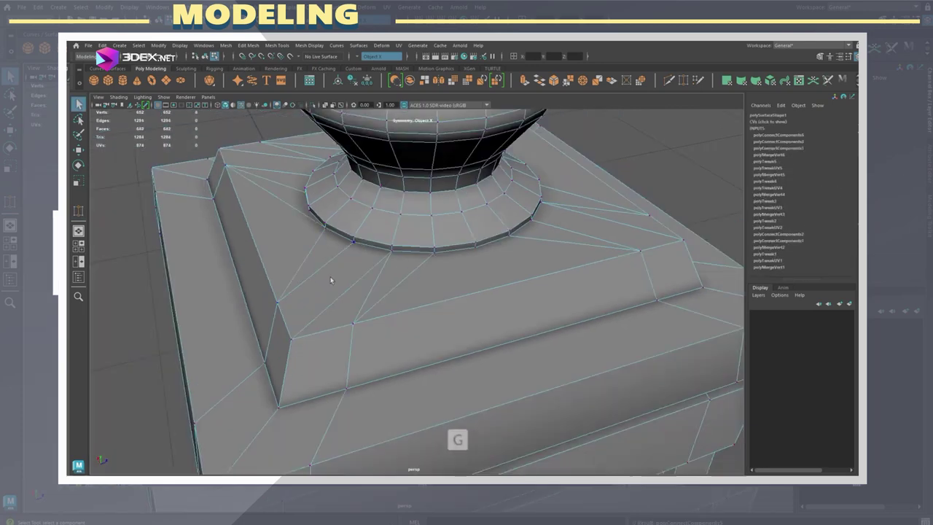
pyautogui.keyDown('alt'); pyautogui.moveTo(330, 277); pyautogui.dragTo(448, 272); pyautogui.keyUp('alt')
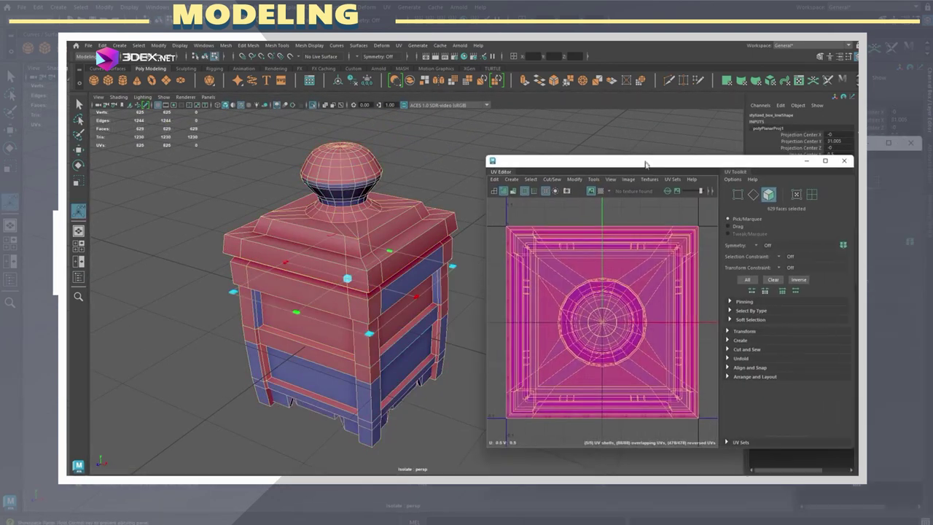
# Step: Select seam edges around the knob and delete the faces on the crate's underside
pyautogui.moveTo(349, 292)
pyautogui.keyDown('alt'); pyautogui.mouseDown(button='right')
pyautogui.moveTo(383, 250)
pyautogui.moveTo(437, 266)
pyautogui.mouseUp(button='right'); pyautogui.keyUp('alt')
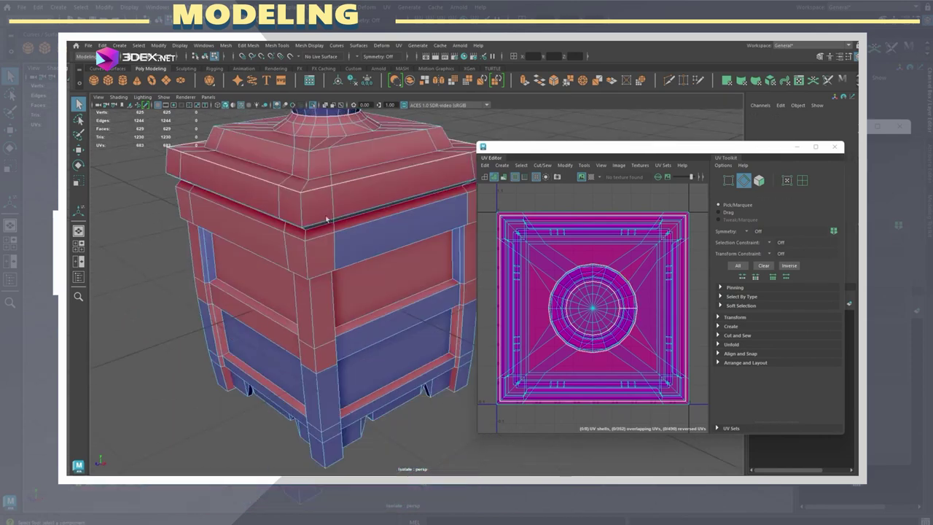
pyautogui.keyDown('alt'); pyautogui.moveTo(393, 313); pyautogui.dragTo(422, 330); pyautogui.keyUp('alt')
pyautogui.keyDown('shift'); pyautogui.click(420, 338); pyautogui.keyUp('shift')
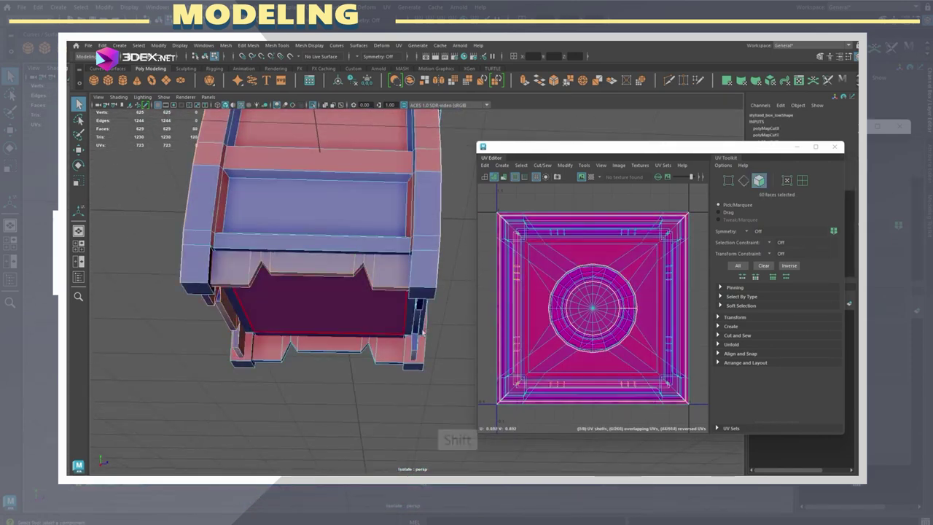
pyautogui.keyDown('shift'); pyautogui.moveTo(317, 179); pyautogui.dragTo(304, 298, button='right'); pyautogui.keyUp('shift')
pyautogui.keyDown('alt'); pyautogui.moveTo(304, 298); pyautogui.dragTo(306, 189); pyautogui.keyUp('alt')
pyautogui.scroll(5, 306, 218)
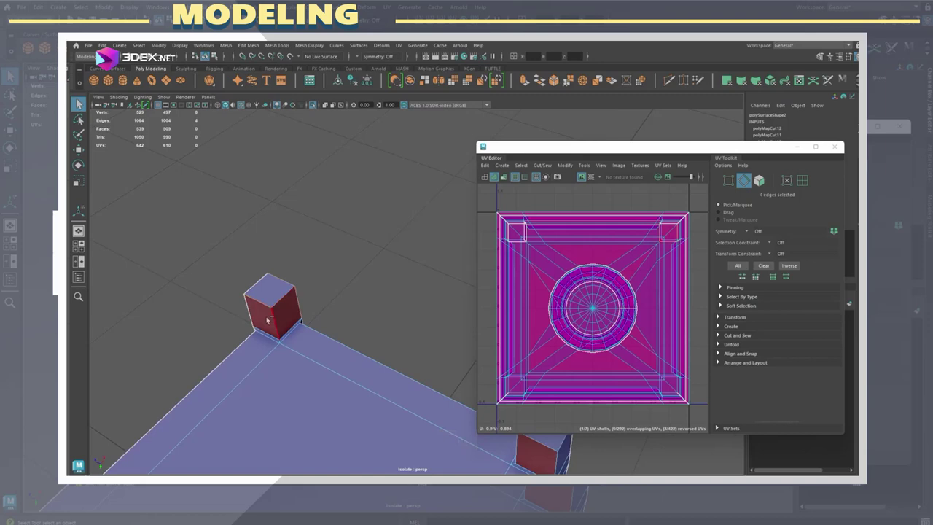
# Step: Cut UV seams along the corner post edges, check the checker pattern, and select the bottom board
pyautogui.keyDown('shift'); pyautogui.click(290, 341); pyautogui.keyUp('shift')
pyautogui.keyDown('shift'); pyautogui.moveTo(291, 341); pyautogui.dragTo(280, 320, button='right'); pyautogui.keyUp('shift')
pyautogui.keyDown('alt'); pyautogui.moveTo(280, 320); pyautogui.dragTo(279, 354); pyautogui.keyUp('alt')
pyautogui.press('g')
pyautogui.keyDown('shift'); pyautogui.click(279, 354); pyautogui.keyUp('shift')
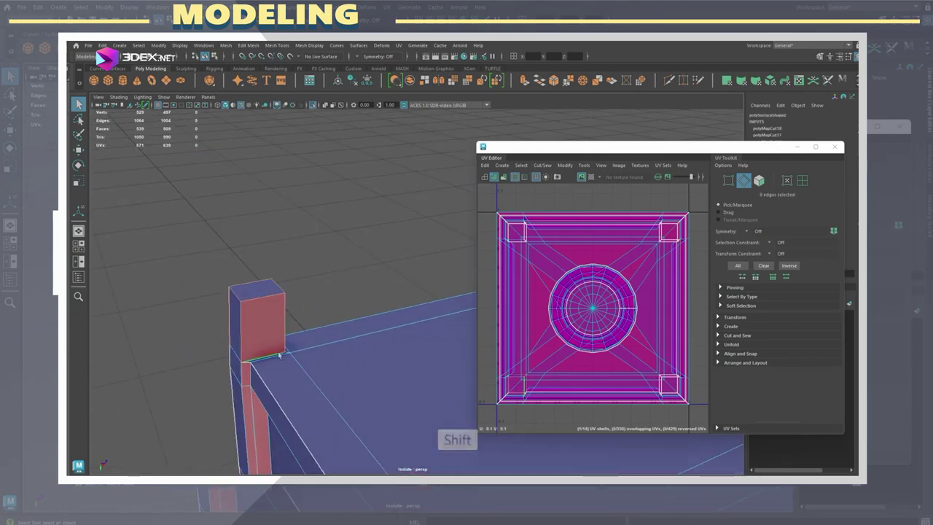
pyautogui.press('g')
pyautogui.keyDown('alt'); pyautogui.moveTo(285, 269); pyautogui.dragTo(262, 218); pyautogui.keyUp('alt')
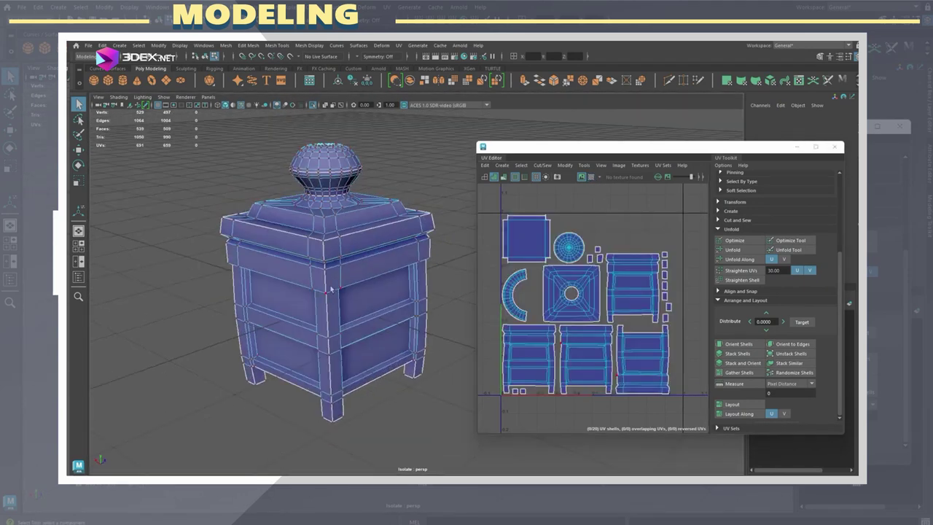
pyautogui.click(590, 177)
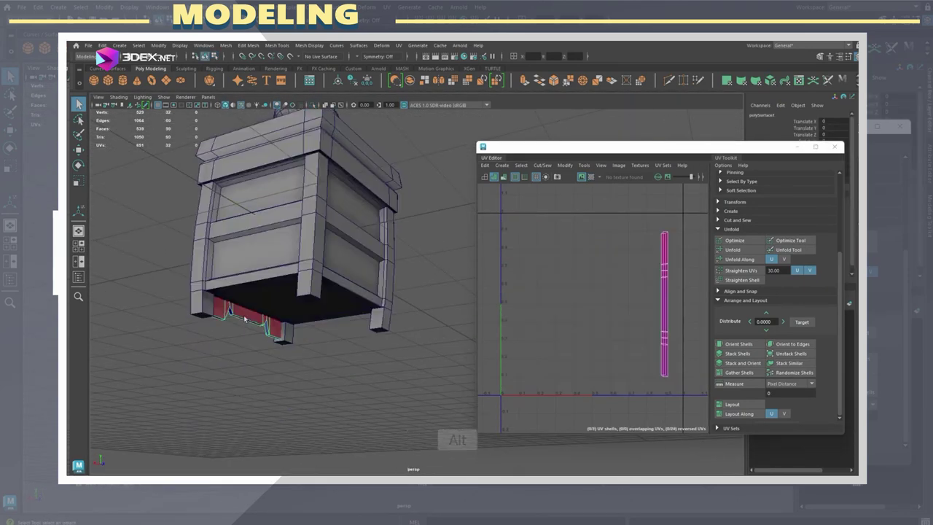
pyautogui.keyDown('alt'); pyautogui.moveTo(292, 240); pyautogui.dragTo(218, 231); pyautogui.keyUp('alt')
# Step: Turn the checker pattern back on to review the crate's UV shells
pyautogui.scroll(3, 363, 256)
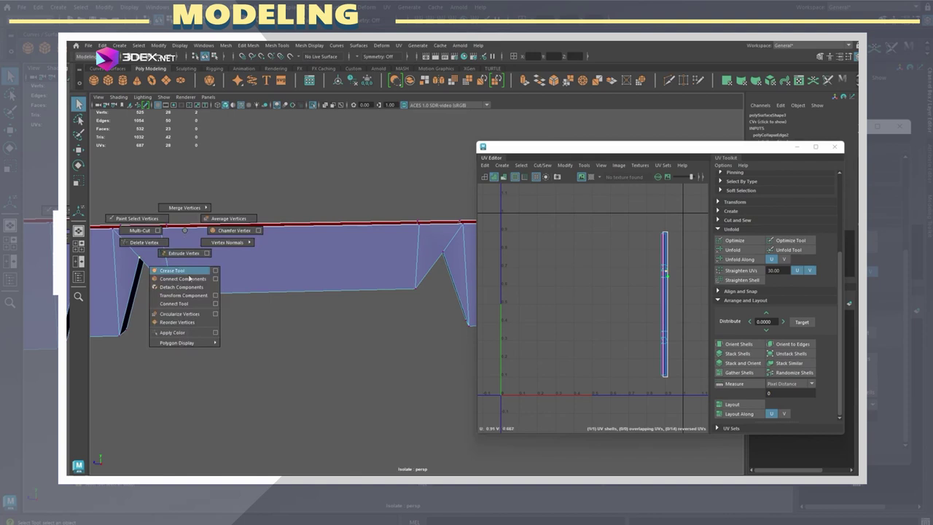
pyautogui.click(590, 177)
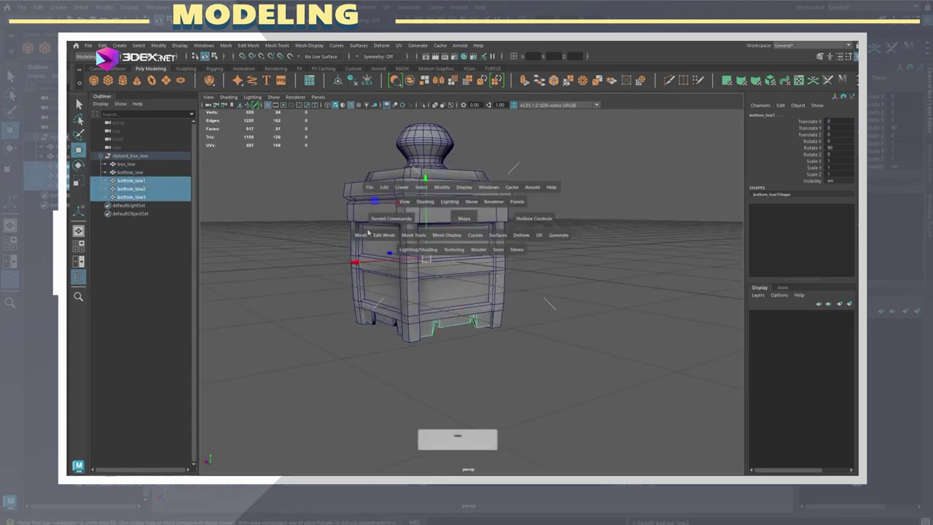
# Step: Combine the three bottom pieces, bottom_low1–3, into a single mesh
pyautogui.click(360, 235)
pyautogui.click(364, 245)
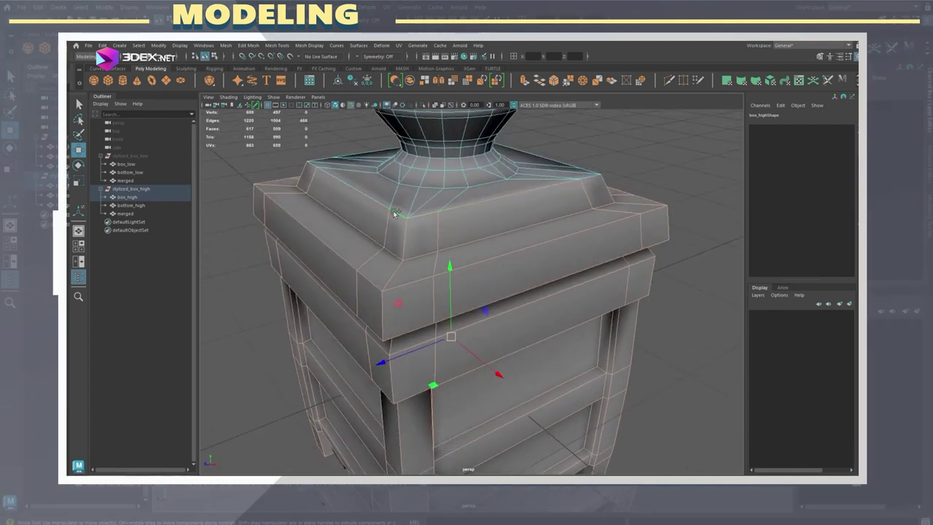
# Step: Bevel box_high's hard edges with 2 segments, undoing the extra bevel afterwards
pyautogui.keyDown('alt'); pyautogui.moveTo(393, 213); pyautogui.dragTo(510, 262); pyautogui.keyUp('alt')
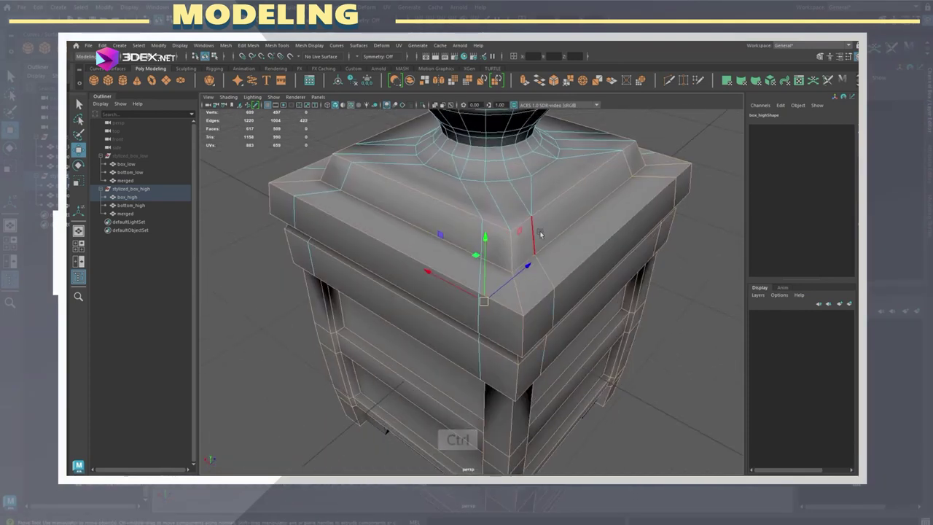
pyautogui.keyDown('alt'); pyautogui.moveTo(540, 233); pyautogui.dragTo(452, 223); pyautogui.keyUp('alt')
pyautogui.keyDown('shift'); pyautogui.moveTo(451, 222); pyautogui.dragTo(486, 229, button='right'); pyautogui.keyUp('shift')
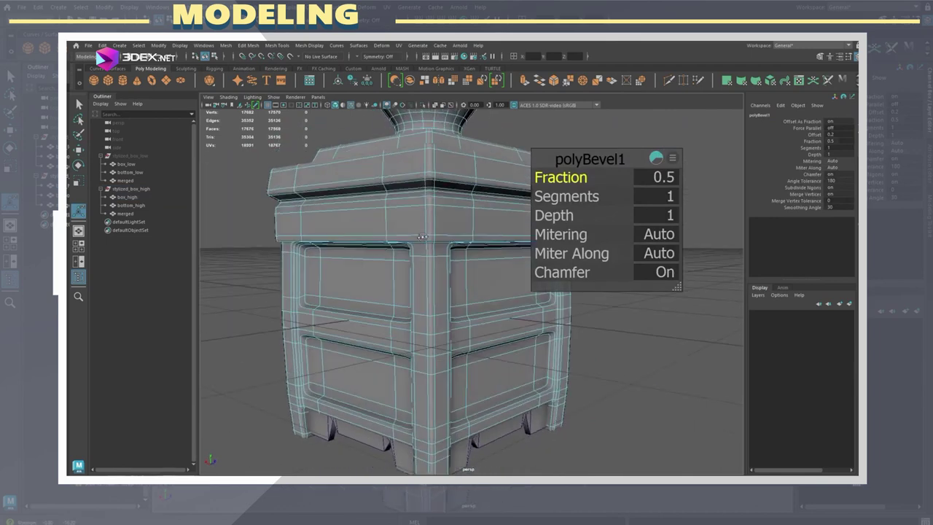
pyautogui.click(656, 196)
pyautogui.write('2')
pyautogui.press('Return')
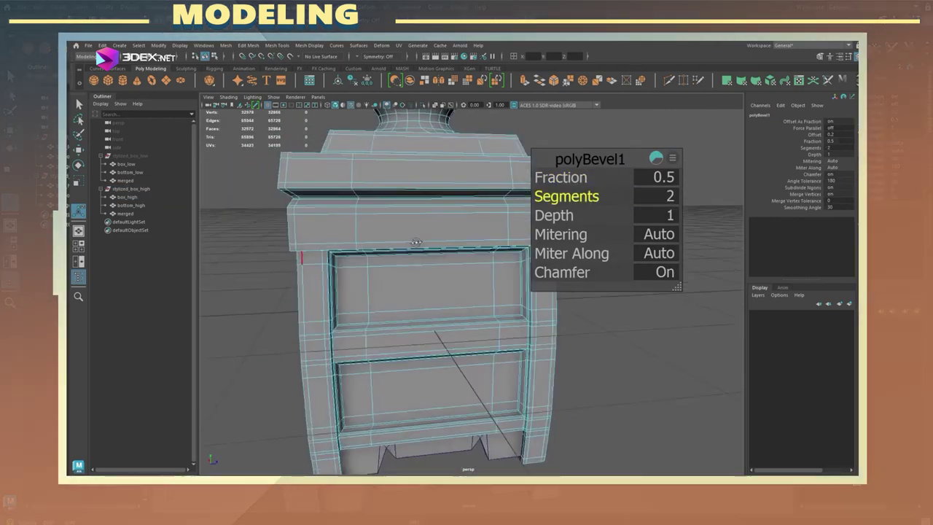
pyautogui.scroll(5, 415, 242)
pyautogui.moveTo(396, 252)
pyautogui.keyDown('alt'); pyautogui.mouseDown()
pyautogui.moveTo(447, 285)
pyautogui.moveTo(411, 250)
pyautogui.mouseUp(); pyautogui.keyUp('alt')
pyautogui.scroll(-10, 447, 285)
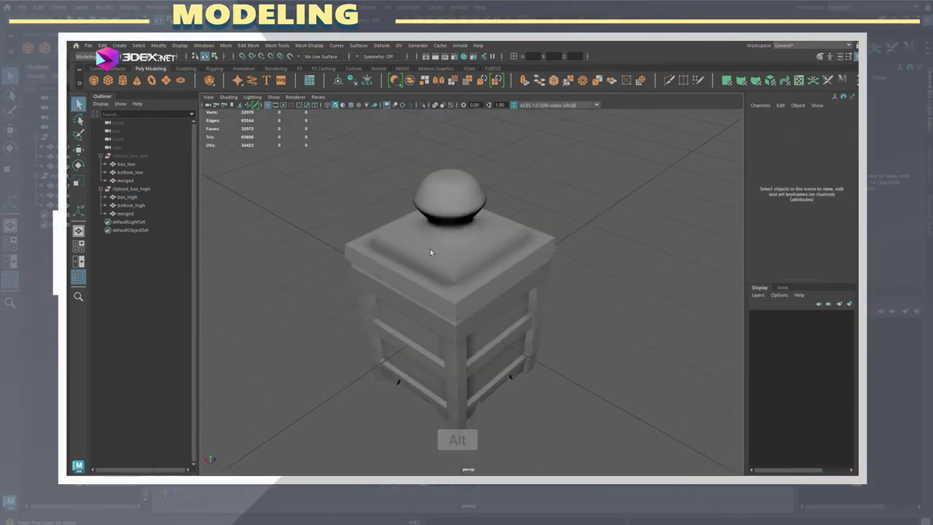
pyautogui.hotkey('ctrl', 'z')
# Step: Inspect the bevelled drawer edges, then test Mesh > Smooth on box_high and undo it
pyautogui.keyDown('alt'); pyautogui.moveTo(437, 292); pyautogui.dragTo(468, 304, button='right'); pyautogui.keyUp('alt')
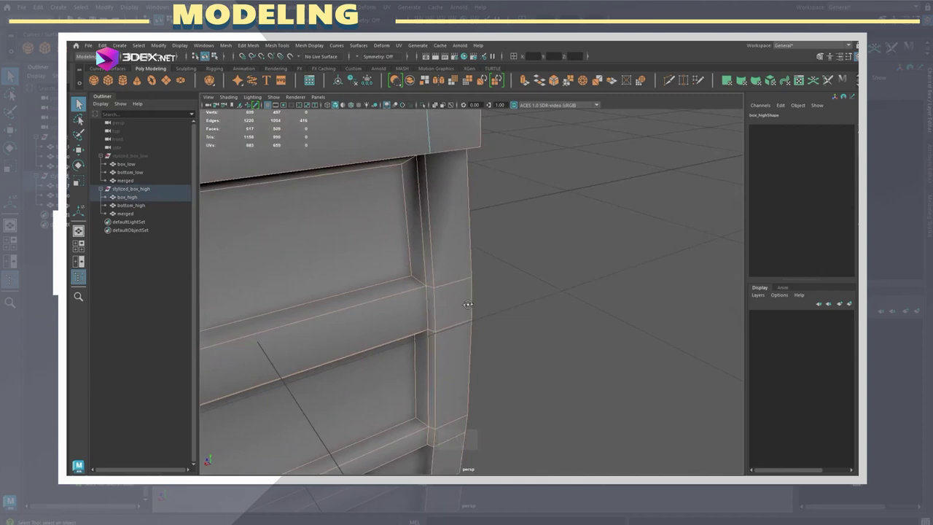
pyautogui.scroll(-5, 491, 405)
pyautogui.keyDown('alt'); pyautogui.moveTo(491, 405); pyautogui.dragTo(517, 236); pyautogui.keyUp('alt')
pyautogui.scroll(-5, 516, 236)
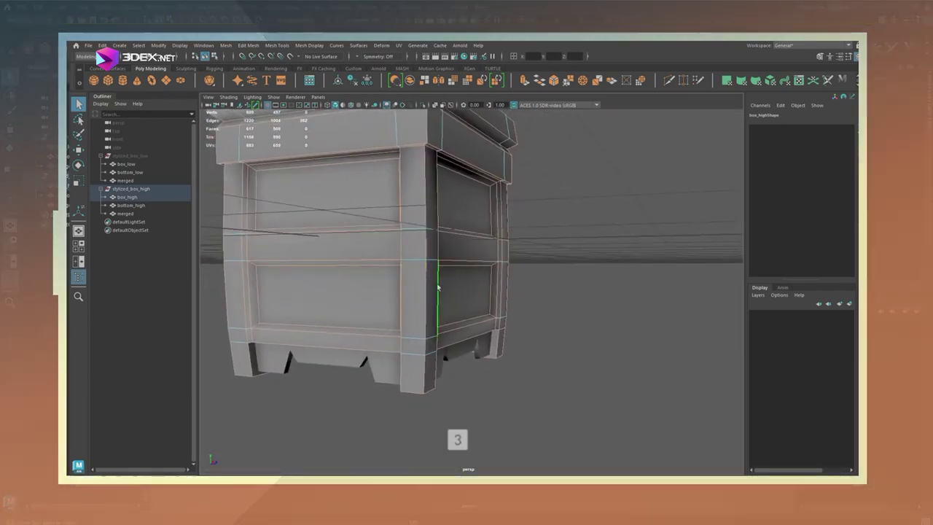
pyautogui.keyDown('alt'); pyautogui.moveTo(437, 282); pyautogui.dragTo(413, 296); pyautogui.keyUp('alt')
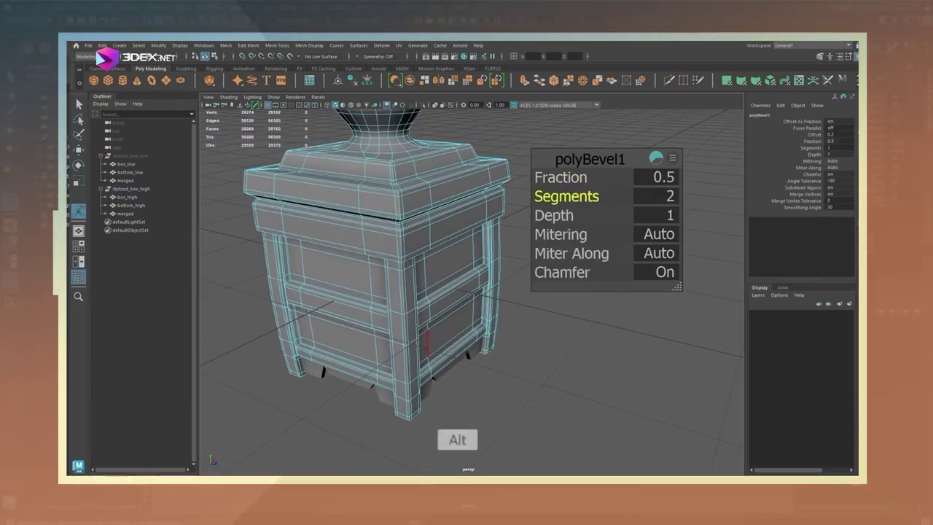
pyautogui.scroll(5, 537, 317)
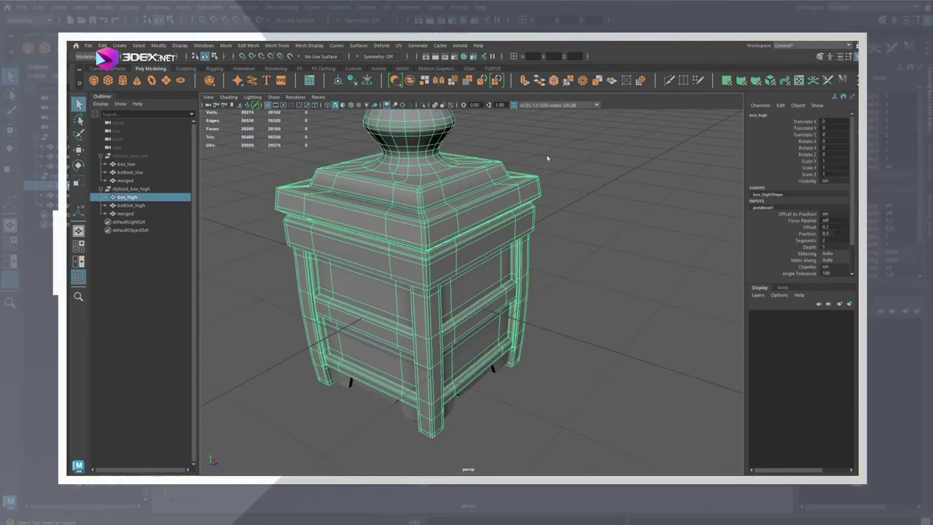
pyautogui.keyDown('alt'); pyautogui.moveTo(487, 272); pyautogui.dragTo(474, 261); pyautogui.keyUp('alt')
pyautogui.click(578, 209)
pyautogui.scroll(3, 578, 208)
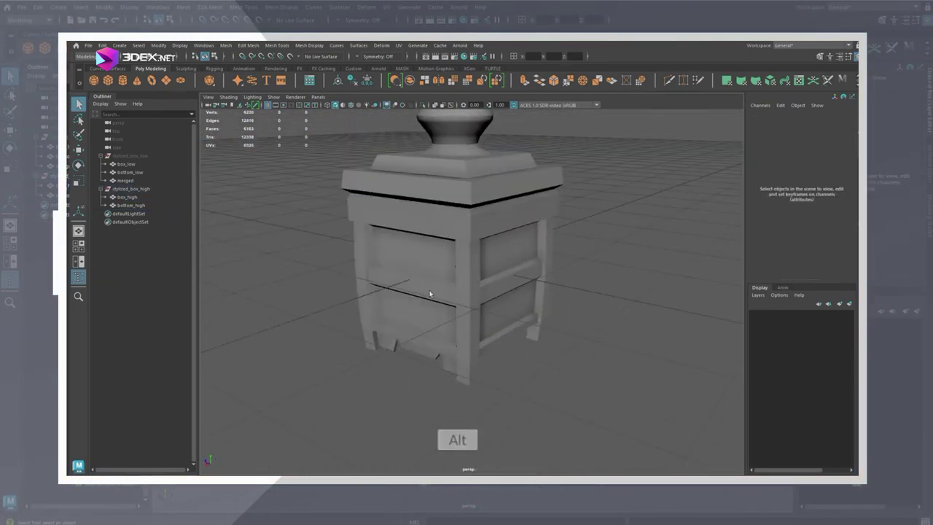
pyautogui.click(531, 183)
pyautogui.keyDown('shift'); pyautogui.moveTo(531, 183); pyautogui.dragTo(539, 191, button='right'); pyautogui.keyUp('shift')
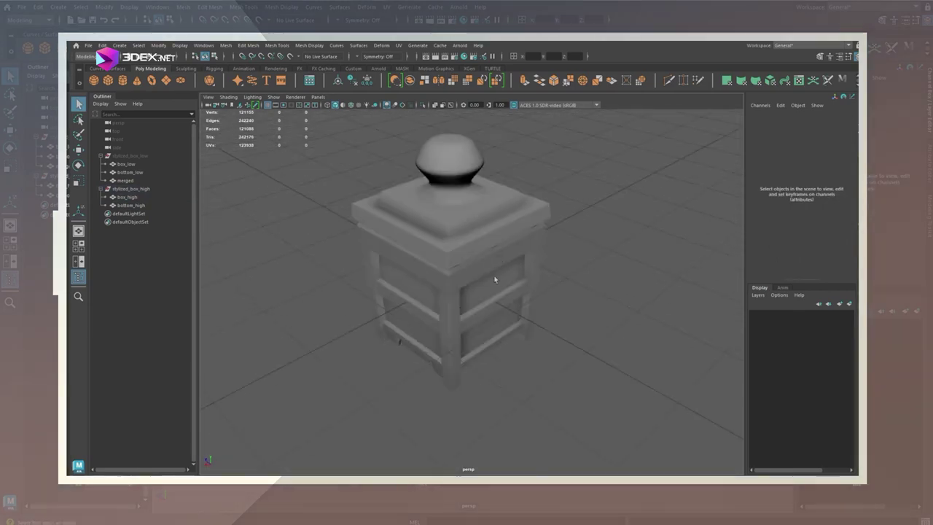
pyautogui.scroll(5, 541, 208)
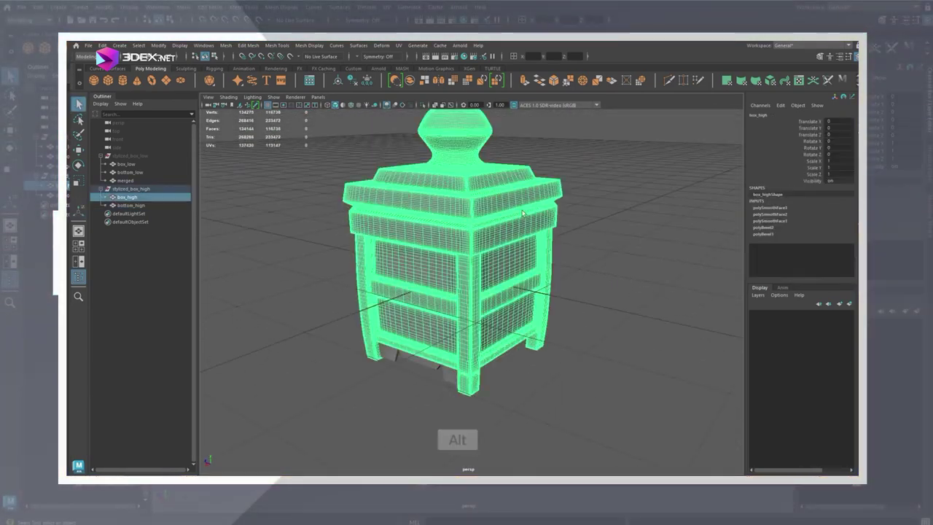
pyautogui.hotkey('ctrl', 'z')
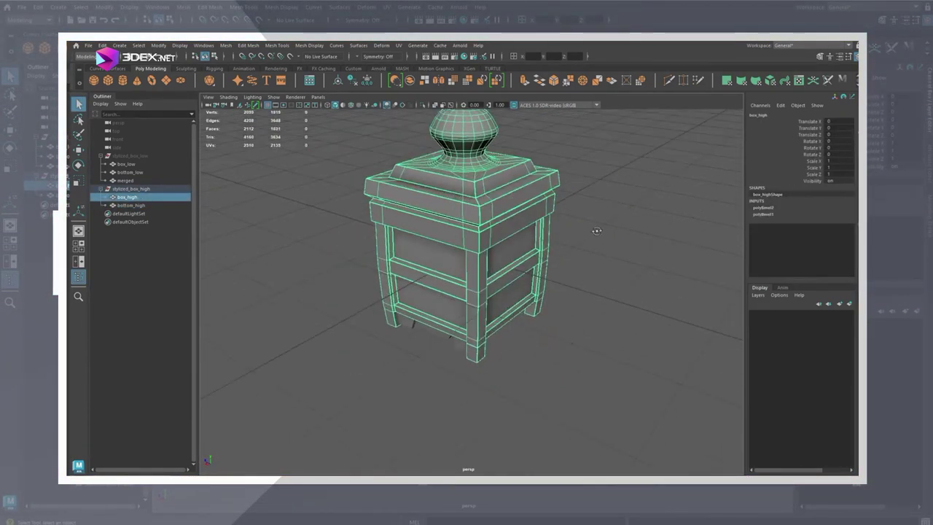
# Step: Create a cube, then move and scale it into a crate opening as an inset panel
pyautogui.rightClick(558, 214)
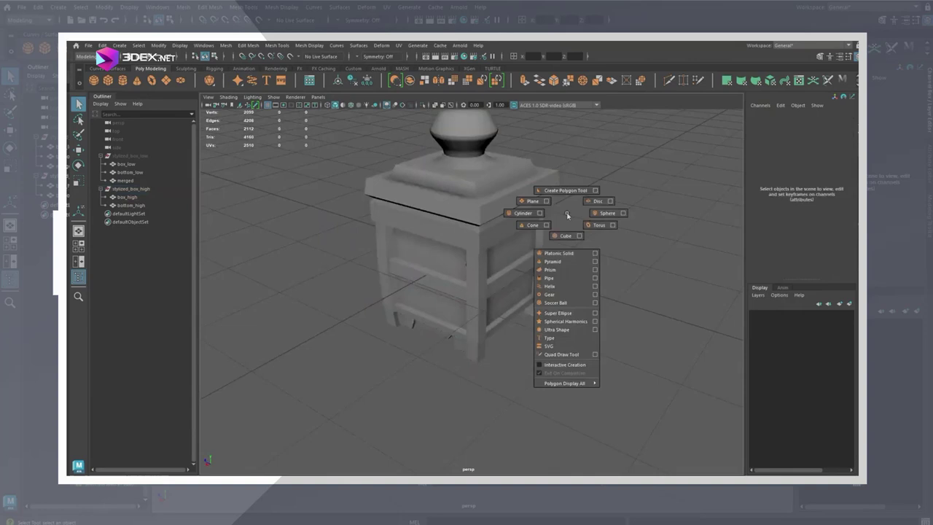
pyautogui.press('w')
pyautogui.press('r')
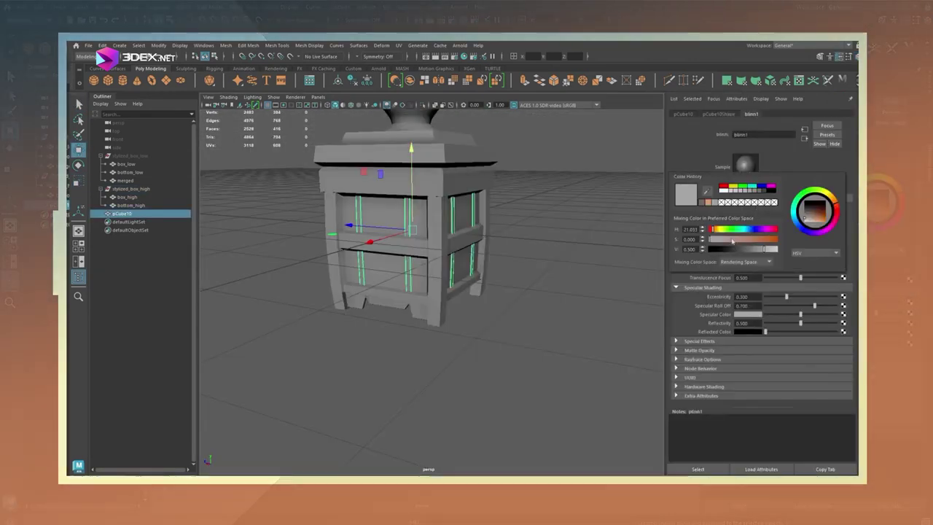
# Step: Colour the inset panels orange against the dark brown frame
pyautogui.moveTo(725, 239); pyautogui.dragTo(734, 240)
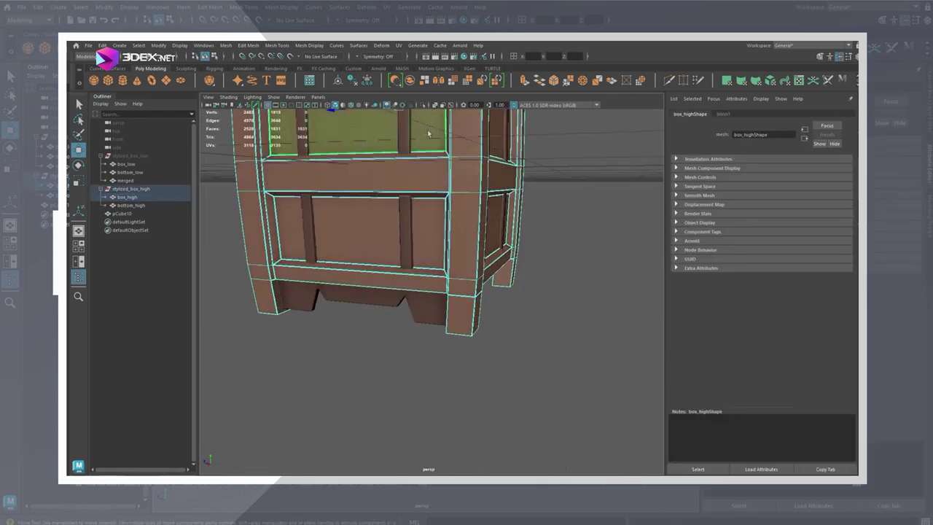
pyautogui.keyDown('alt'); pyautogui.moveTo(408, 240); pyautogui.dragTo(466, 261); pyautogui.keyUp('alt')
pyautogui.scroll(5, 478, 265)
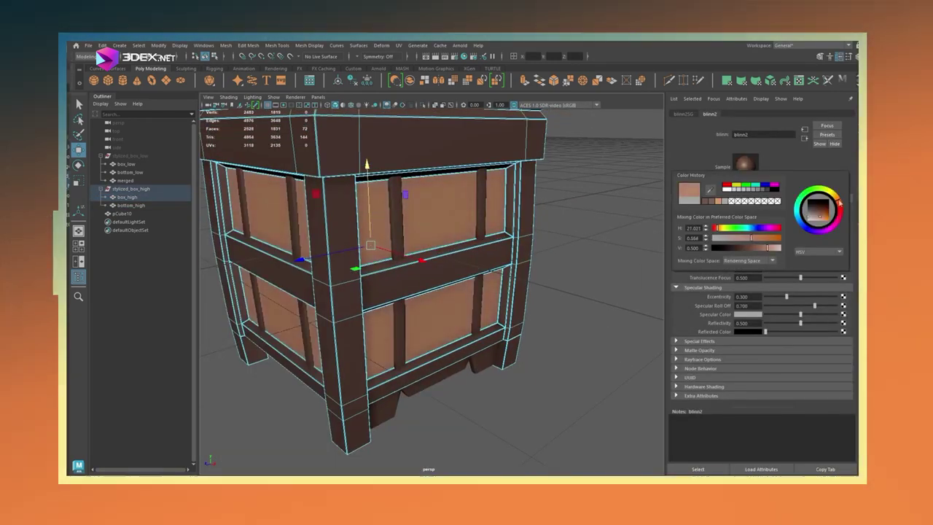
pyautogui.moveTo(763, 248); pyautogui.dragTo(772, 248)
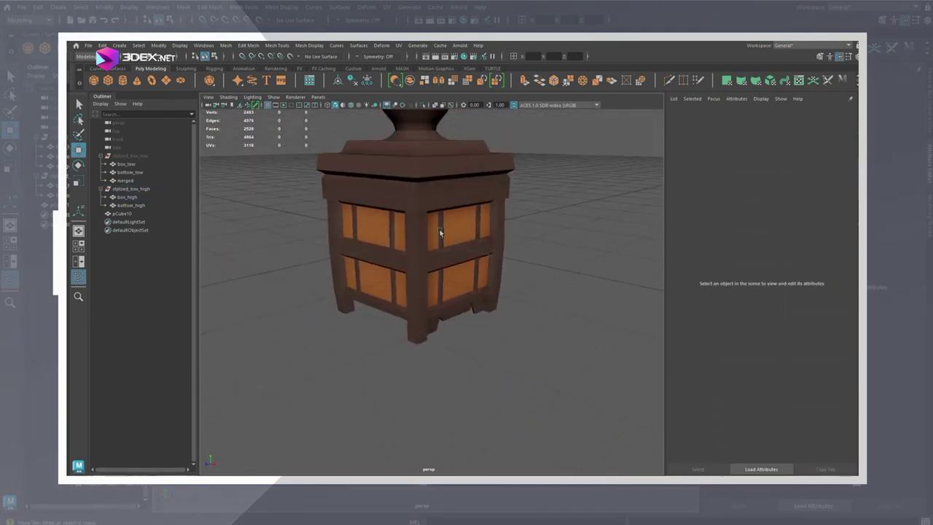
# Step: Combine the panels with the crate and name the combined mesh box_high
pyautogui.doubleClick(128, 196)
pyautogui.hotkey('ctrl', 'c')
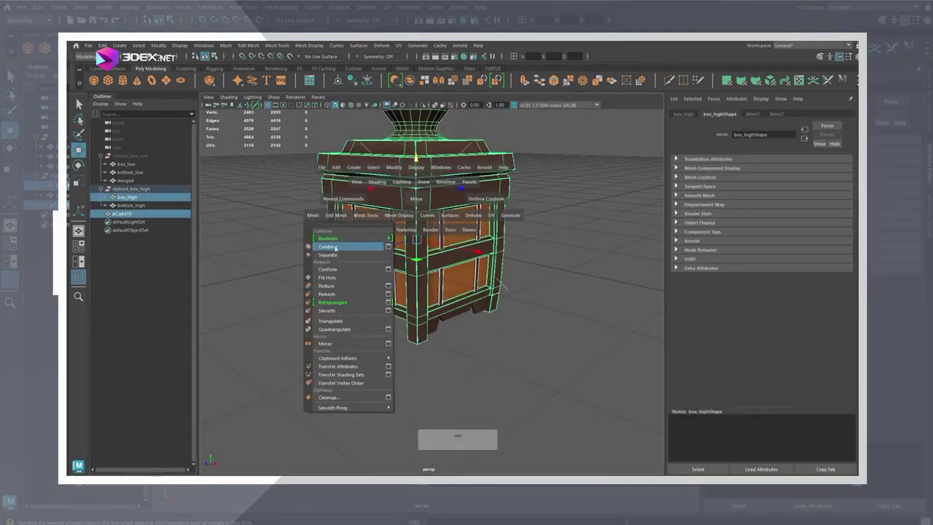
pyautogui.moveTo(335, 248); pyautogui.dragTo(336, 248, button='right')
pyautogui.hotkey('ctrl', 'a')
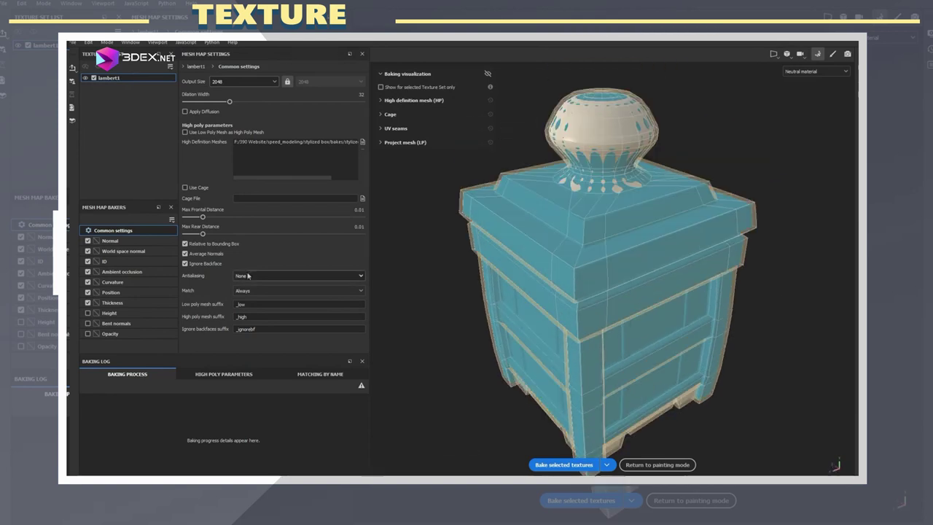
# Step: Raise the frontal distance, bake the mesh maps, and preview them back in painting mode
pyautogui.moveTo(197, 218); pyautogui.dragTo(200, 218)
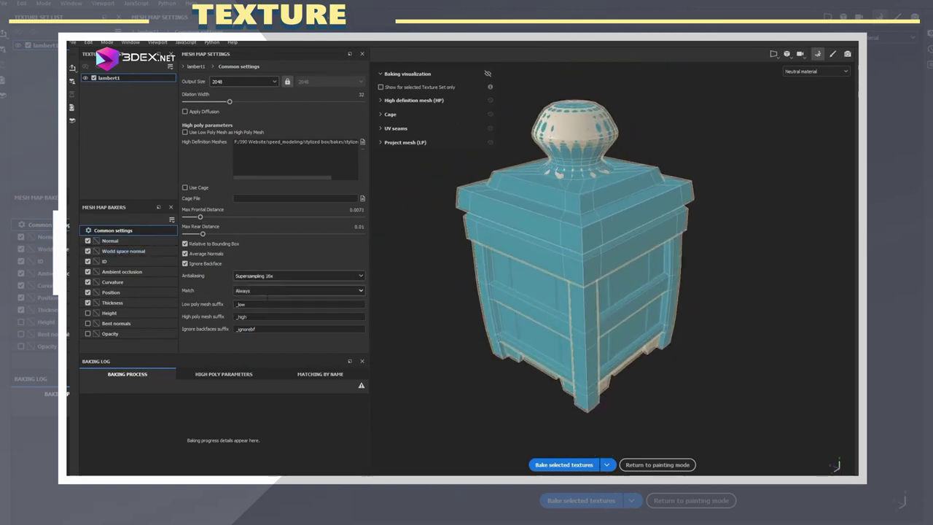
pyautogui.click(113, 262)
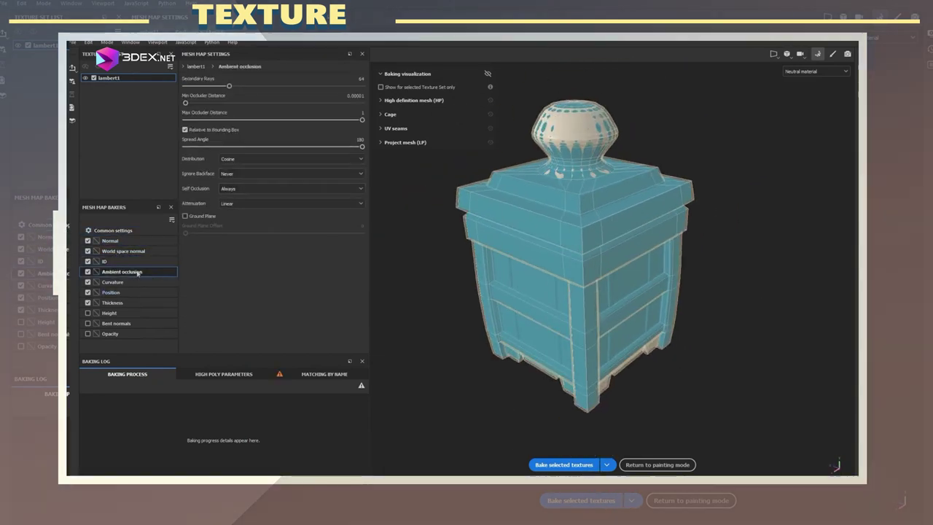
pyautogui.click(113, 230)
pyautogui.click(563, 464)
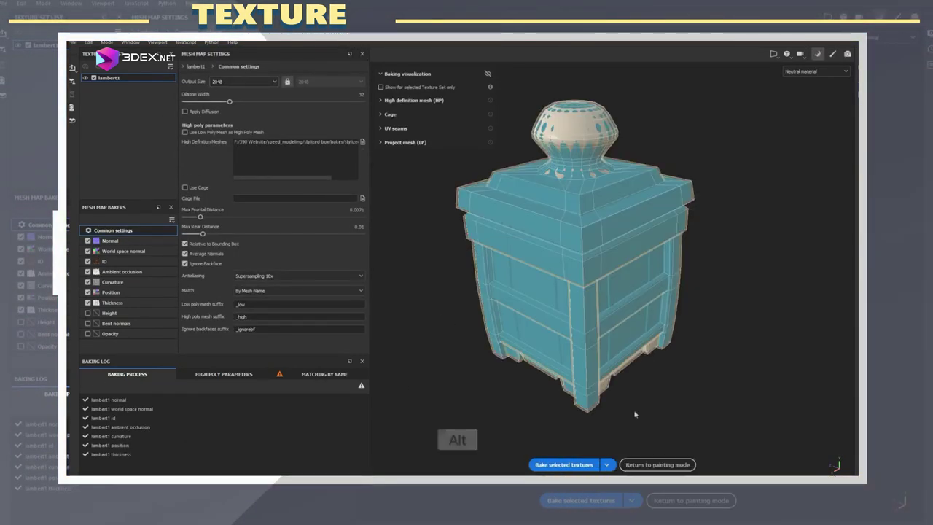
pyautogui.click(658, 464)
pyautogui.hotkey('shift', 'b')
pyautogui.hotkey('shift', 'b')
pyautogui.hotkey('shift', 'b')
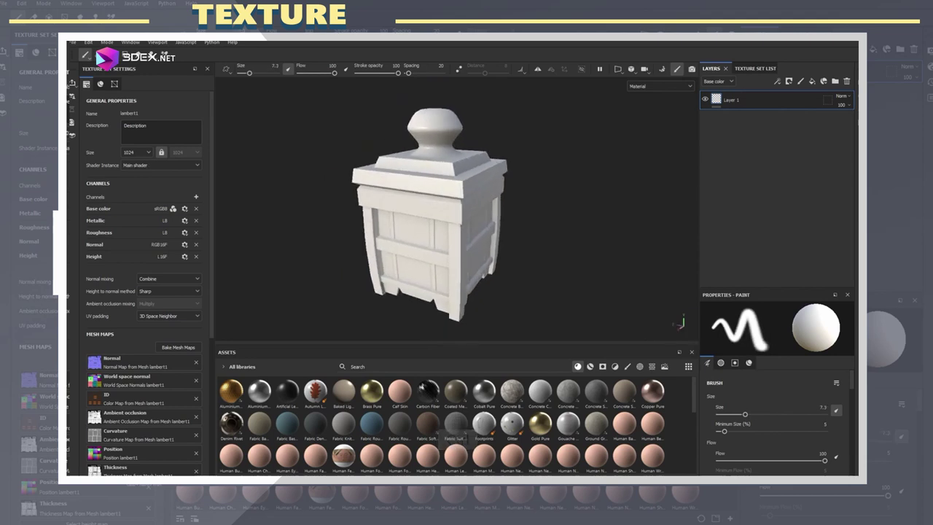
# Step: Apply the 3dex Stylized smart material to the crate and lower its Roughness_Amount
pyautogui.click(590, 366)
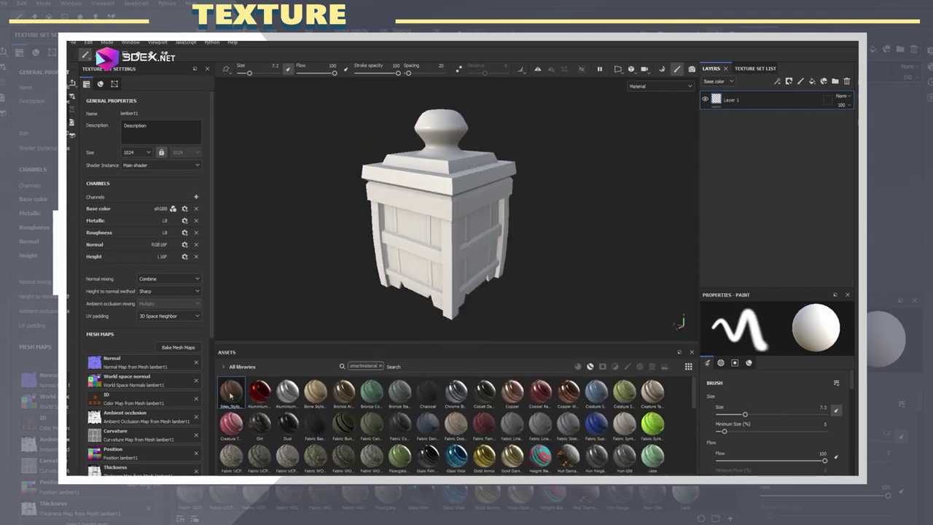
pyautogui.moveTo(230, 393); pyautogui.dragTo(465, 191)
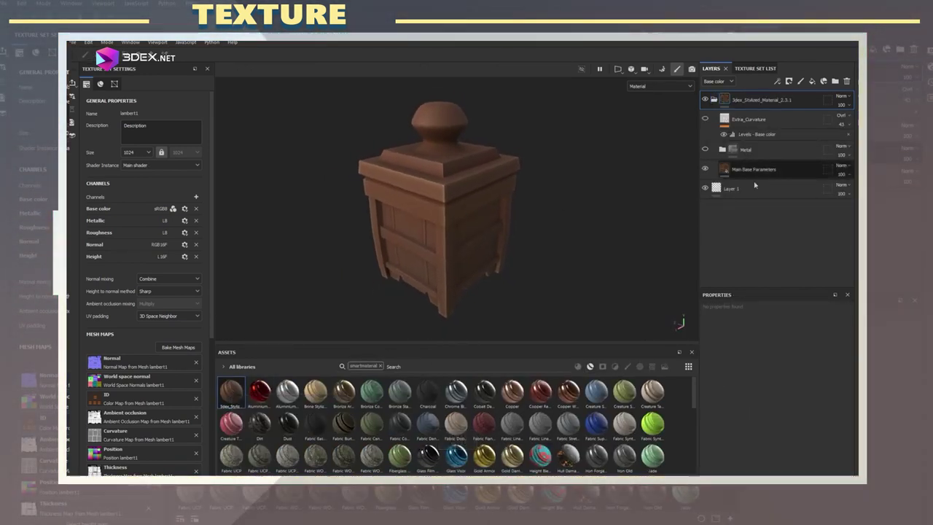
pyautogui.click(755, 170)
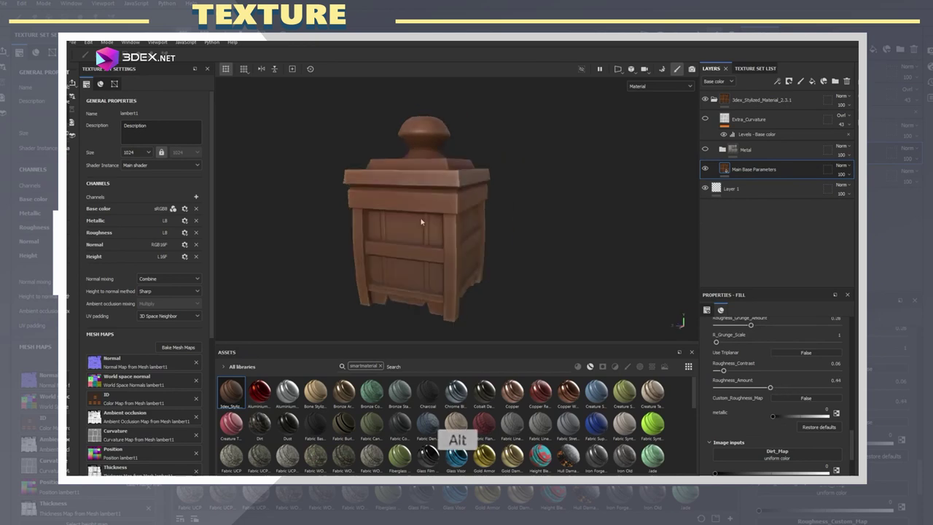
pyautogui.moveTo(780, 389); pyautogui.dragTo(766, 388)
# Step: Darken the Main Base Parameters Main_Color to deep brown
pyautogui.keyDown('alt'); pyautogui.moveTo(472, 161); pyautogui.dragTo(462, 199); pyautogui.keyUp('alt')
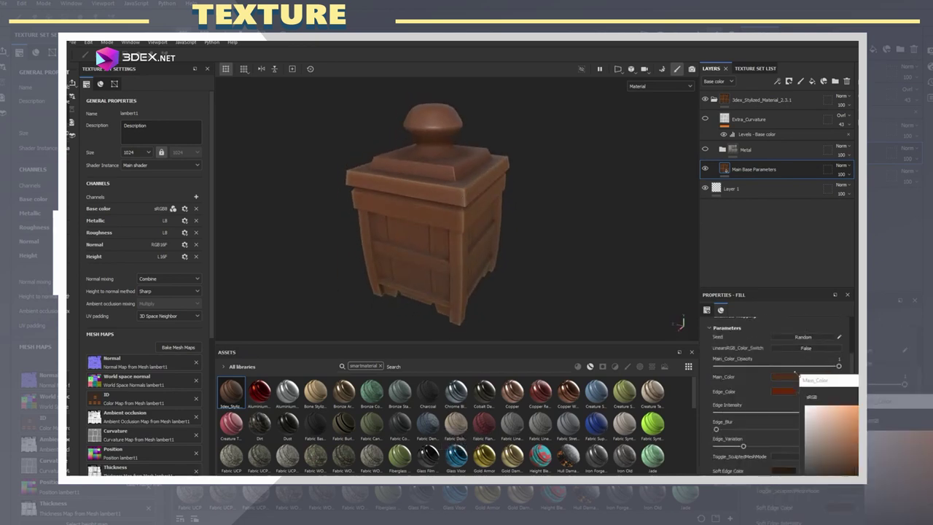
pyautogui.click(637, 316)
pyautogui.keyDown('shift'); pyautogui.moveTo(510, 211); pyautogui.dragTo(455, 210, button='right'); pyautogui.keyUp('shift')
pyautogui.scroll(-2, 778, 413)
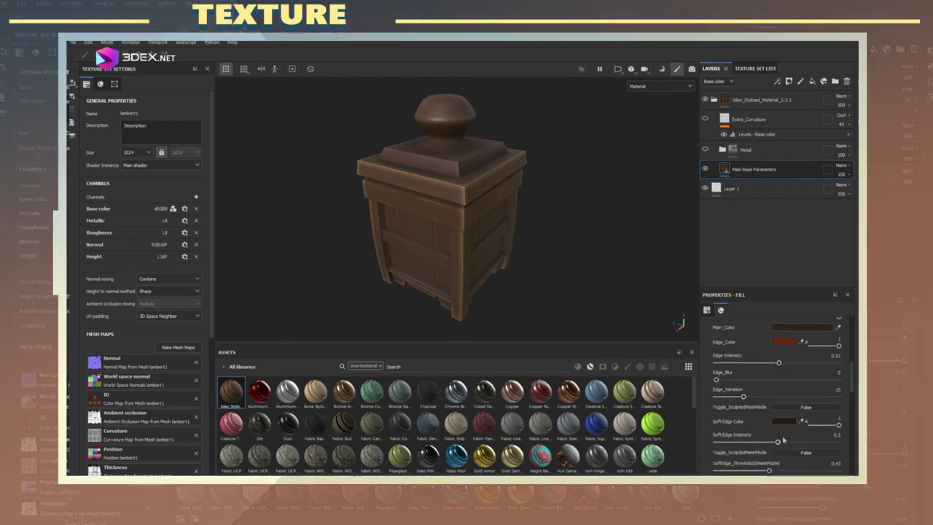
pyautogui.keyDown('alt'); pyautogui.keyDown('shift'); pyautogui.moveTo(495, 219); pyautogui.dragTo(454, 211); pyautogui.keyUp('shift'); pyautogui.keyUp('alt')
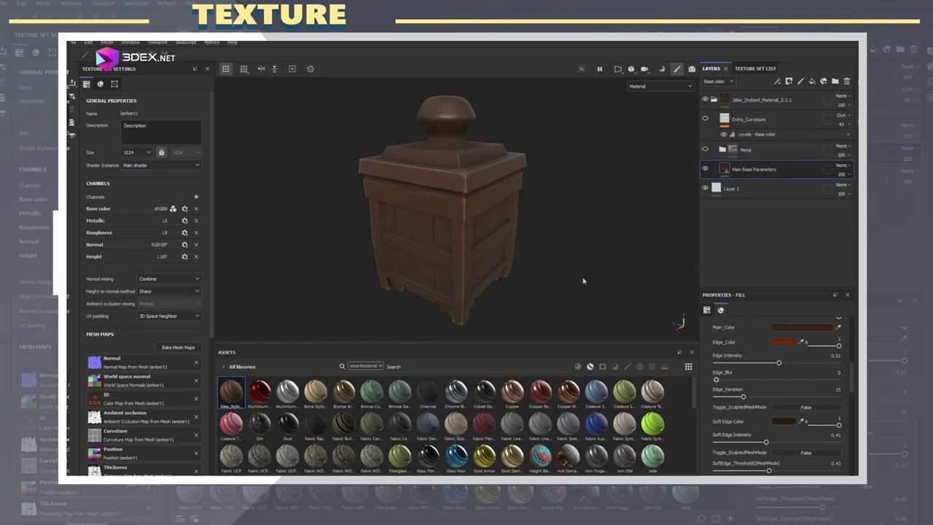
pyautogui.keyDown('alt'); pyautogui.moveTo(437, 167); pyautogui.dragTo(475, 210); pyautogui.keyUp('alt')
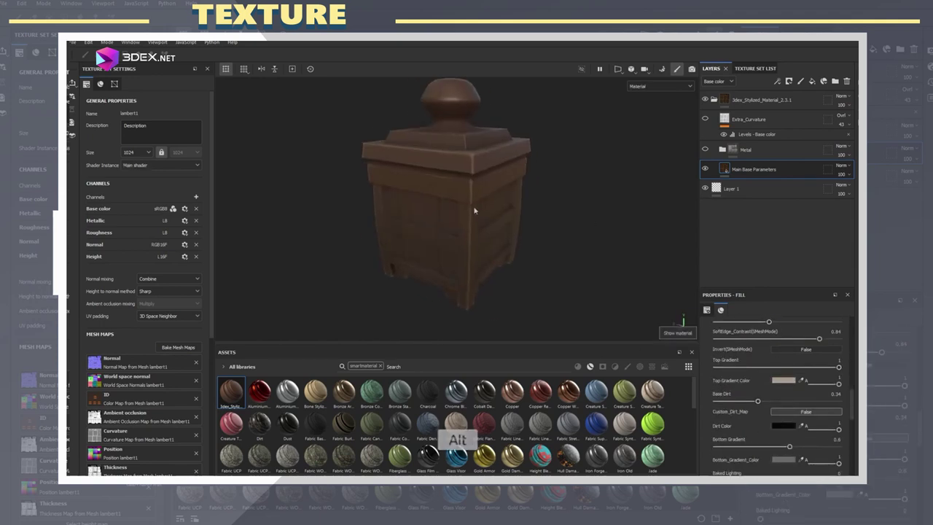
# Step: Duplicate Main Base Parameters as a bright orange layer with a black mask and Color Selection
pyautogui.hotkey('ctrl', 'd')
pyautogui.click(802, 376)
pyautogui.click(618, 278)
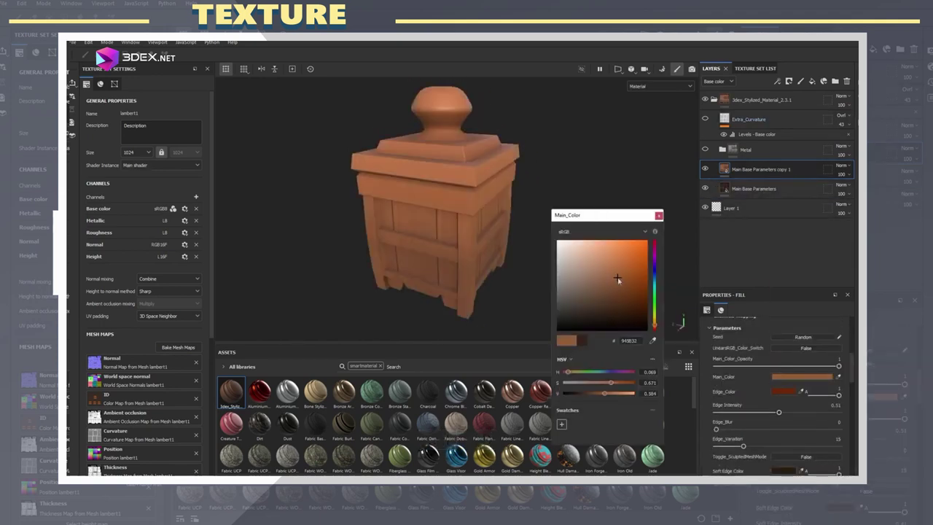
pyautogui.rightClick(760, 169)
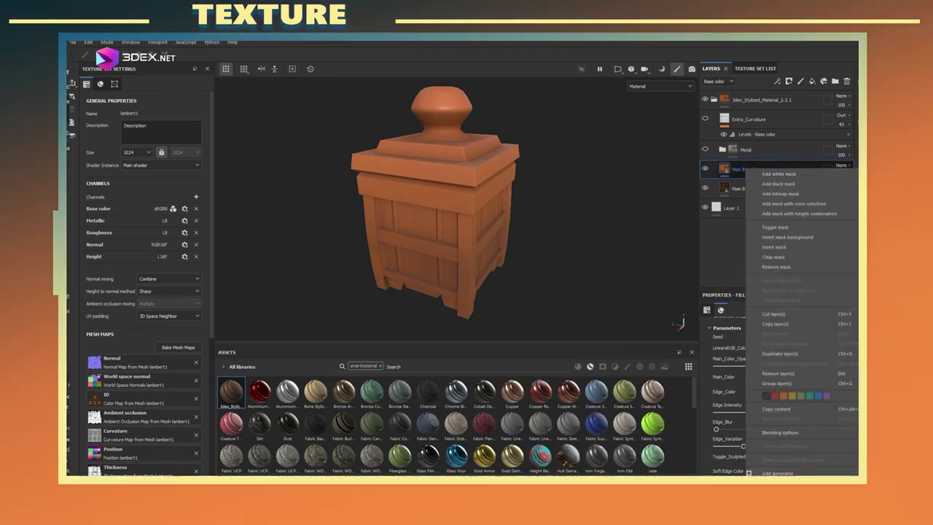
pyautogui.click(774, 179)
pyautogui.rightClick(739, 168)
pyautogui.click(793, 199)
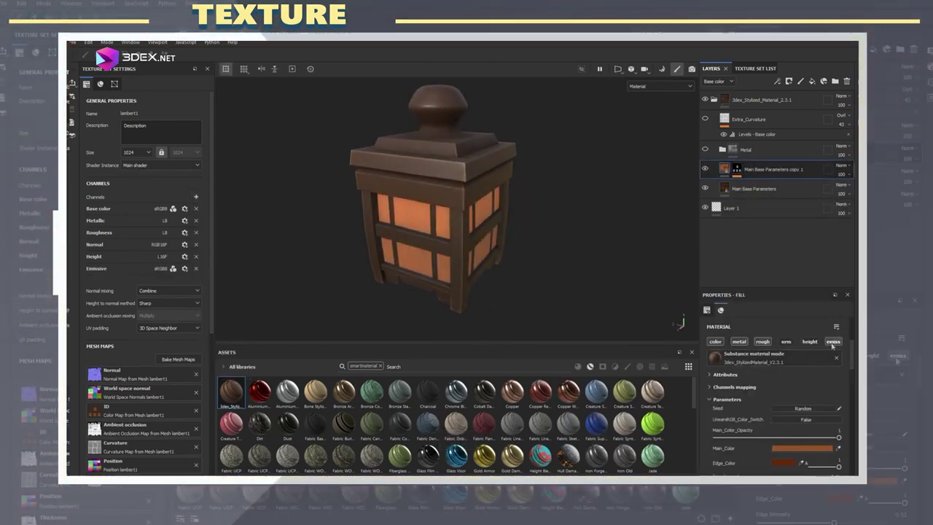
# Step: Make the Dirt Color warm orange-brown and the Bottom_Gradient_Color brighter red with a lower amount
pyautogui.click(782, 431)
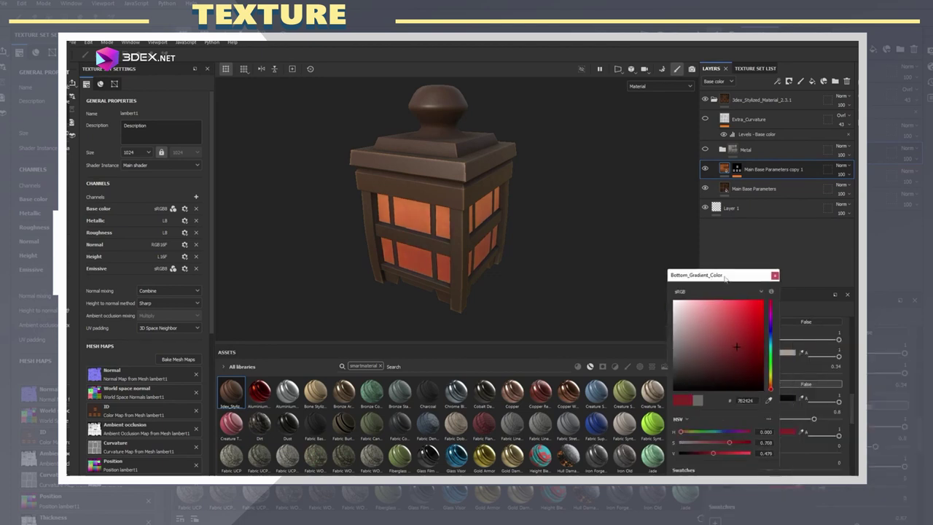
pyautogui.moveTo(725, 278); pyautogui.dragTo(689, 212)
pyautogui.moveTo(813, 418); pyautogui.dragTo(789, 419)
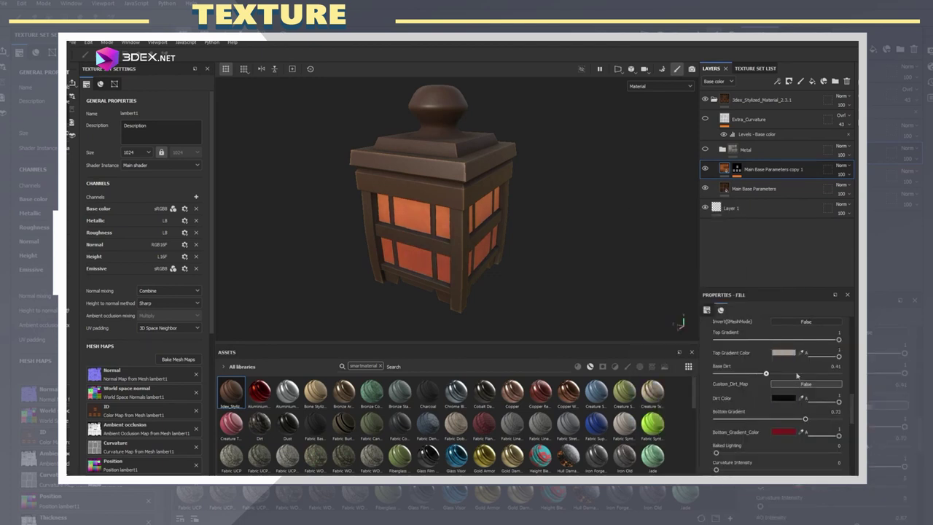
pyautogui.click(782, 398)
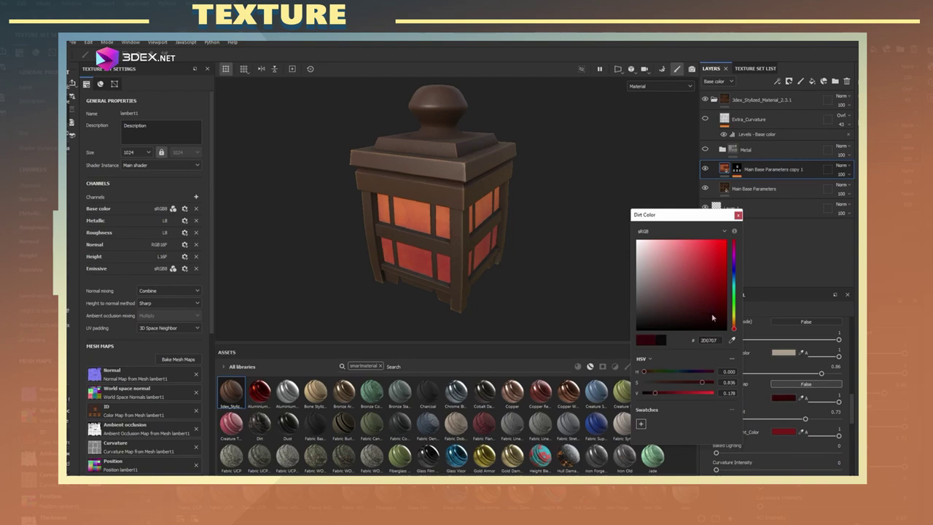
pyautogui.click(714, 289)
pyautogui.click(710, 273)
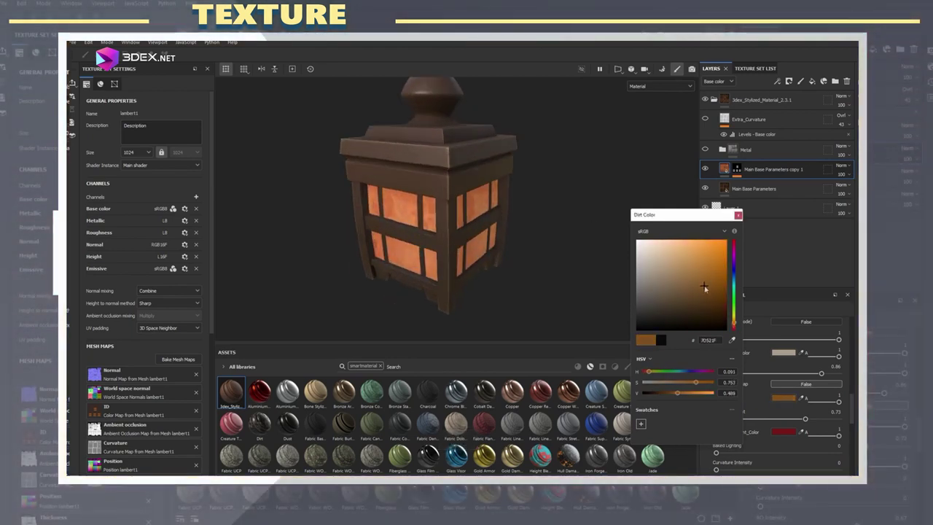
pyautogui.moveTo(705, 329); pyautogui.dragTo(715, 297)
pyautogui.click(783, 432)
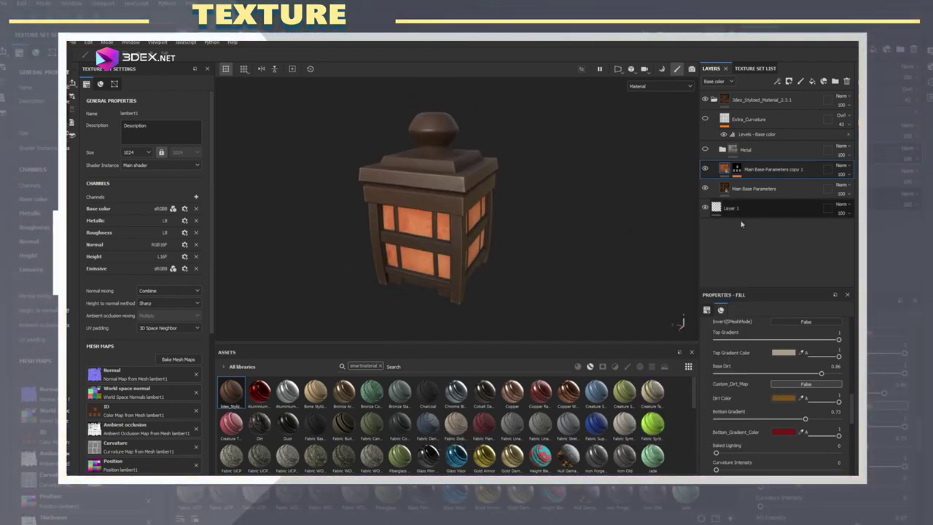
pyautogui.click(724, 275)
pyautogui.click(738, 215)
# Step: Darken the base Main Base Parameters layer's Main_Color to brown
pyautogui.scroll(5, 788, 360)
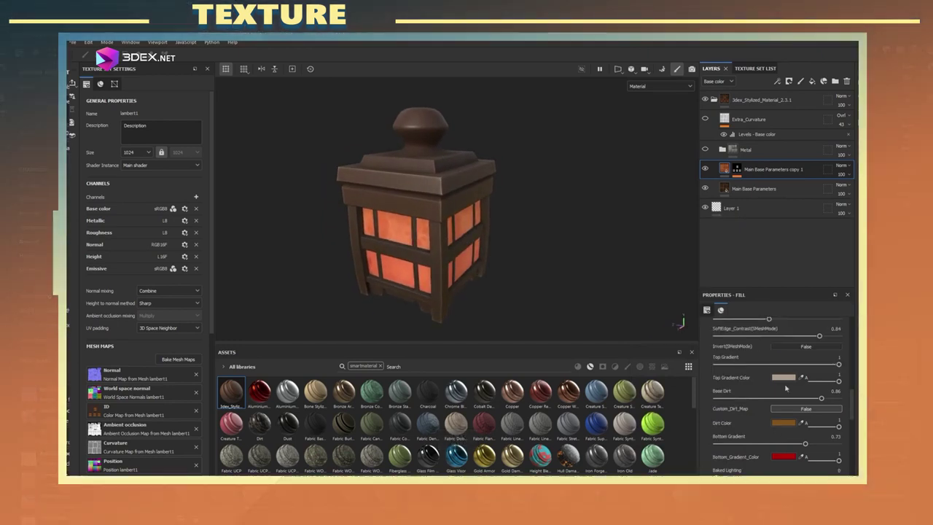
pyautogui.click(794, 349)
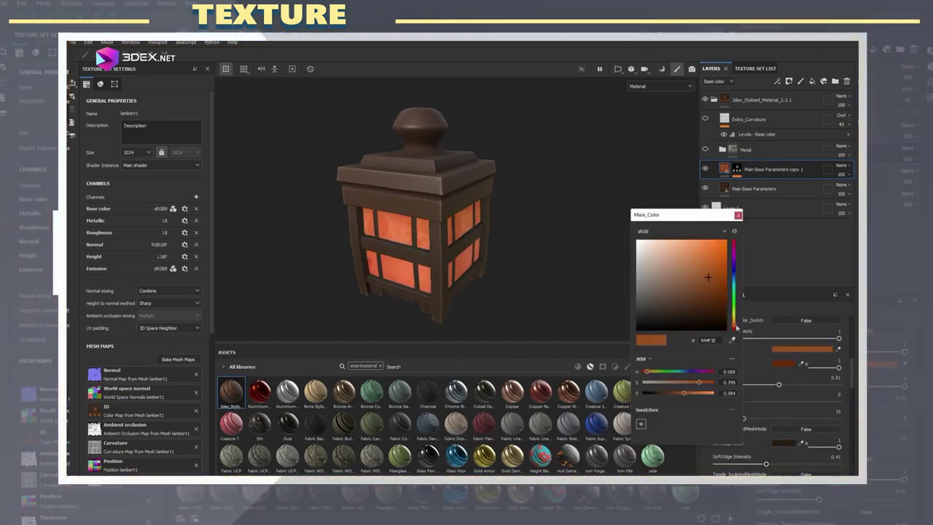
pyautogui.click(738, 191)
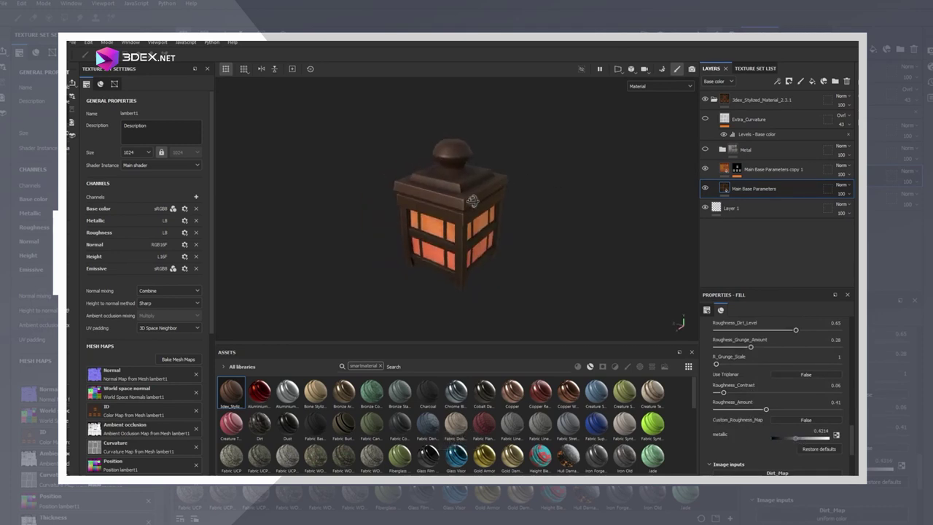
pyautogui.scroll(2, 472, 201)
pyautogui.scroll(4, 800, 392)
pyautogui.click(783, 350)
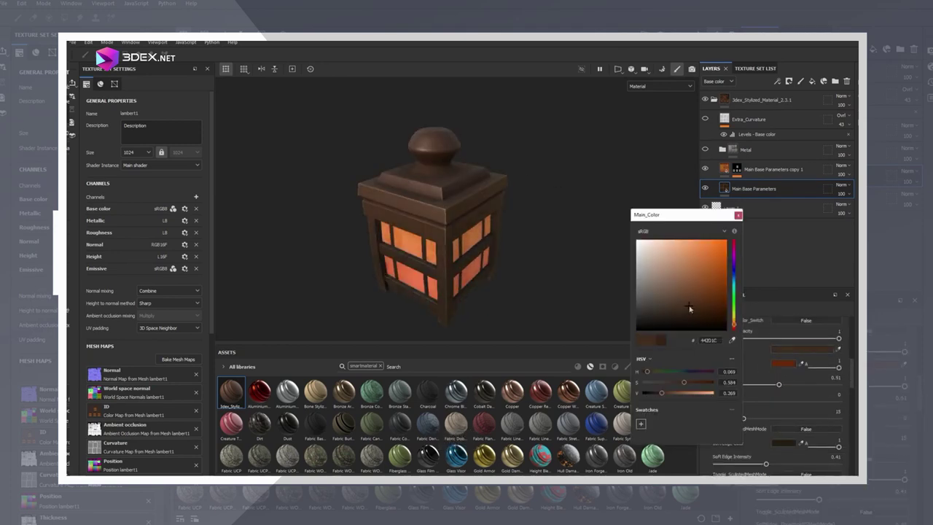
pyautogui.scroll(2, 446, 215)
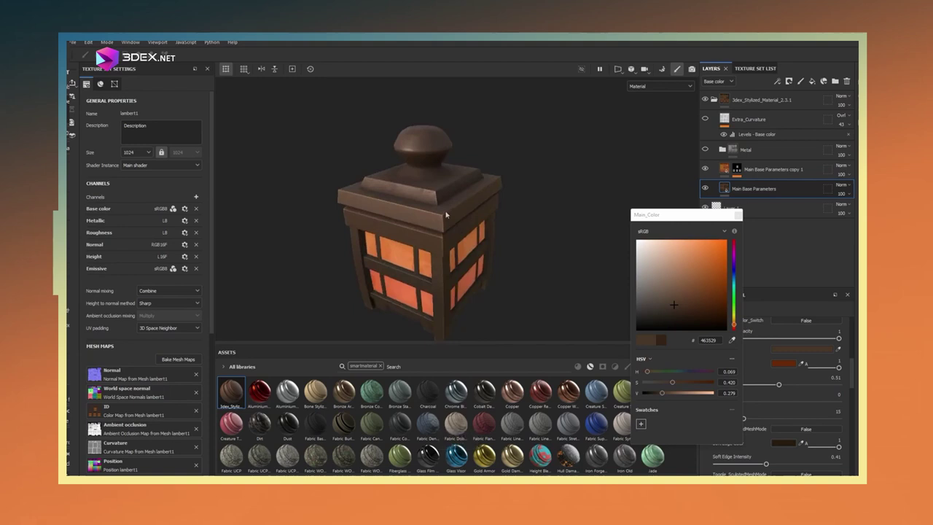
# Step: Add a fill layer and apply a Concrete edge smart mask to it
pyautogui.press('b')
pyautogui.click(812, 82)
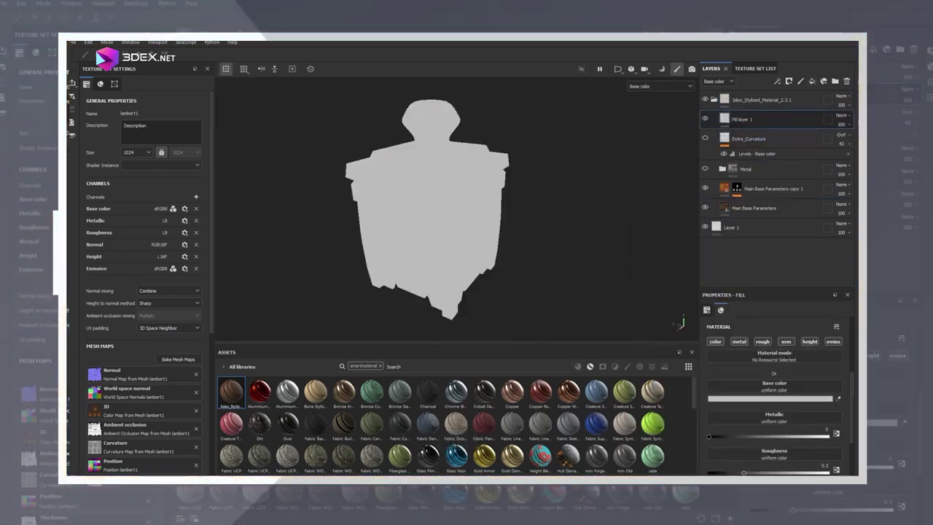
pyautogui.click(379, 366)
pyautogui.write('edgel')
pyautogui.moveTo(271, 392)
pyautogui.moveTo(261, 392); pyautogui.dragTo(751, 118)
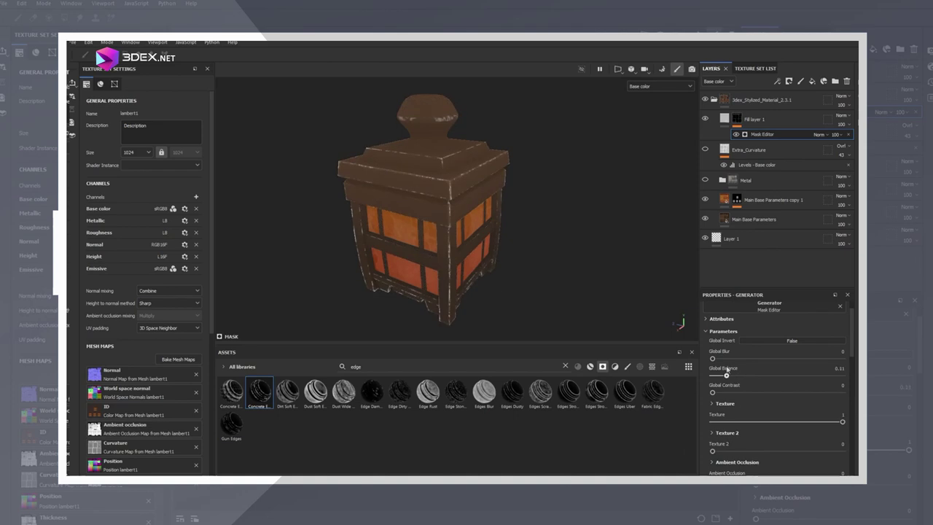
# Step: Set the edge fill roughness to about 0.48 and lower the mask's Texture amount
pyautogui.press('m')
pyautogui.click(751, 119)
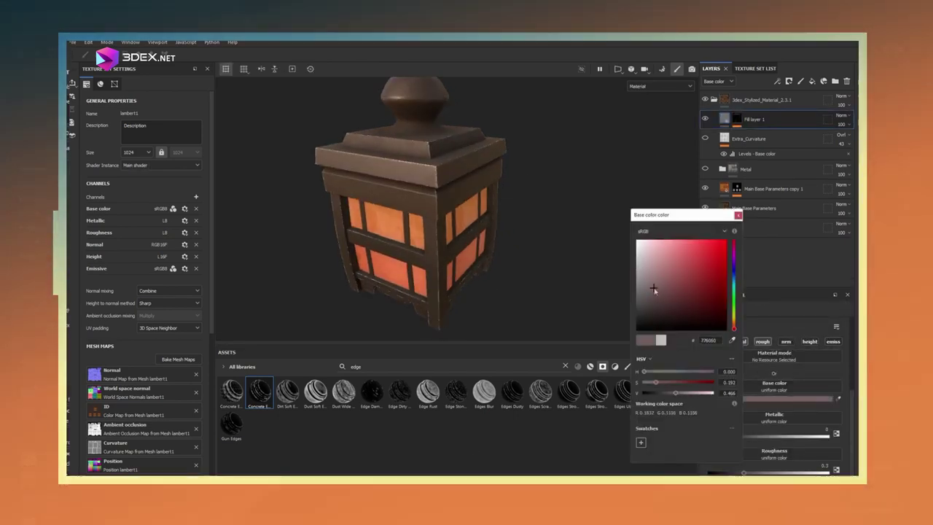
pyautogui.keyDown('alt'); pyautogui.keyDown('shift'); pyautogui.moveTo(437, 218); pyautogui.dragTo(554, 218); pyautogui.keyUp('shift'); pyautogui.keyUp('alt')
pyautogui.moveTo(744, 472); pyautogui.dragTo(766, 472)
pyautogui.click(736, 119)
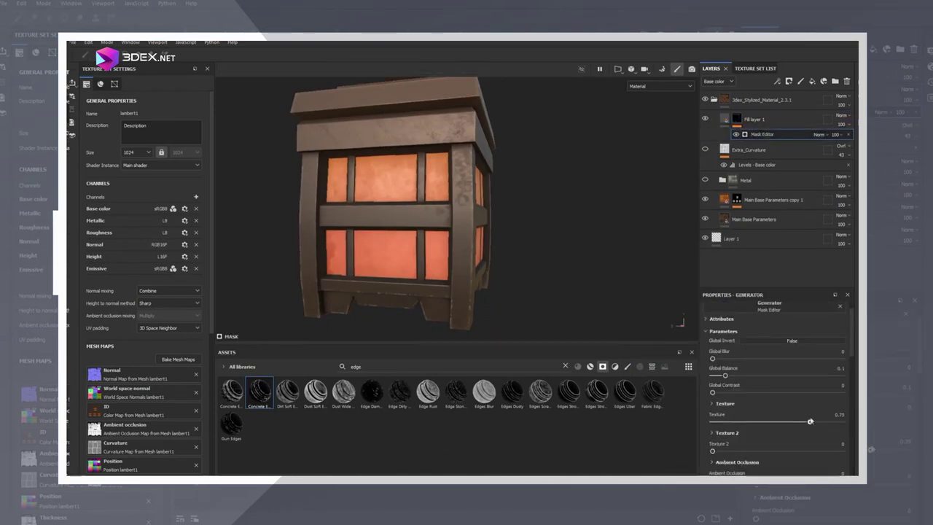
pyautogui.moveTo(810, 421); pyautogui.dragTo(771, 421)
pyautogui.keyDown('alt'); pyautogui.keyDown('shift'); pyautogui.moveTo(408, 197); pyautogui.dragTo(461, 197); pyautogui.keyUp('shift'); pyautogui.keyUp('alt')
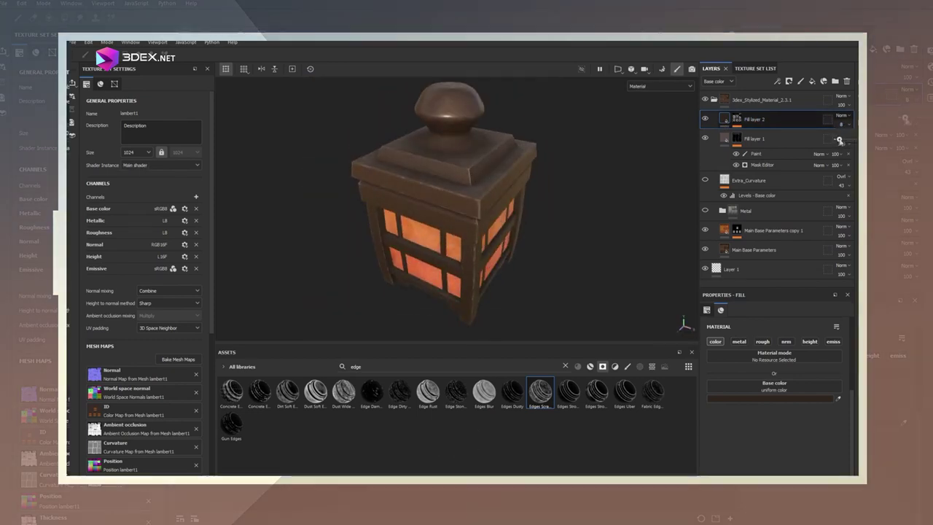
pyautogui.press('c')
pyautogui.keyDown('alt'); pyautogui.moveTo(511, 204); pyautogui.dragTo(466, 219); pyautogui.keyUp('alt')
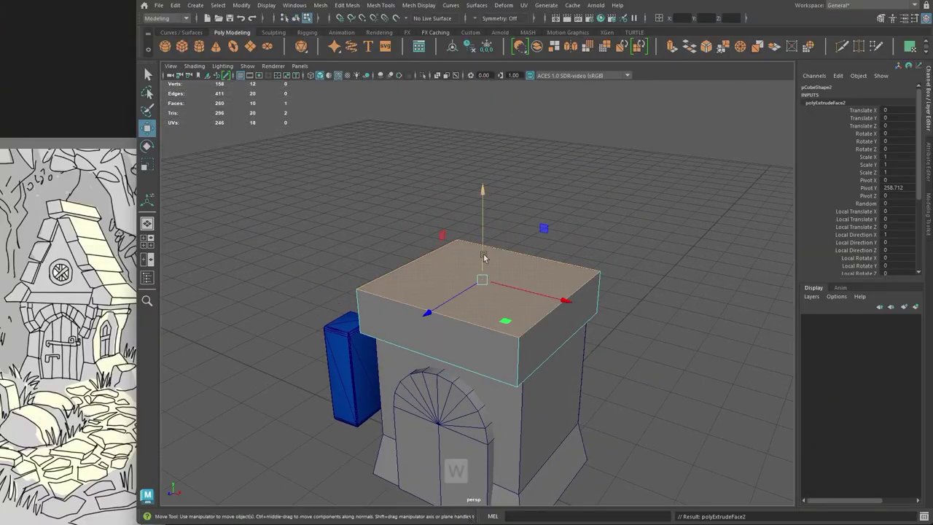
# Step: Extrude the house block's top face and raise it into a pitched roof
pyautogui.hotkey('ctrl', 'e')
pyautogui.moveTo(483, 186); pyautogui.dragTo(531, 225)
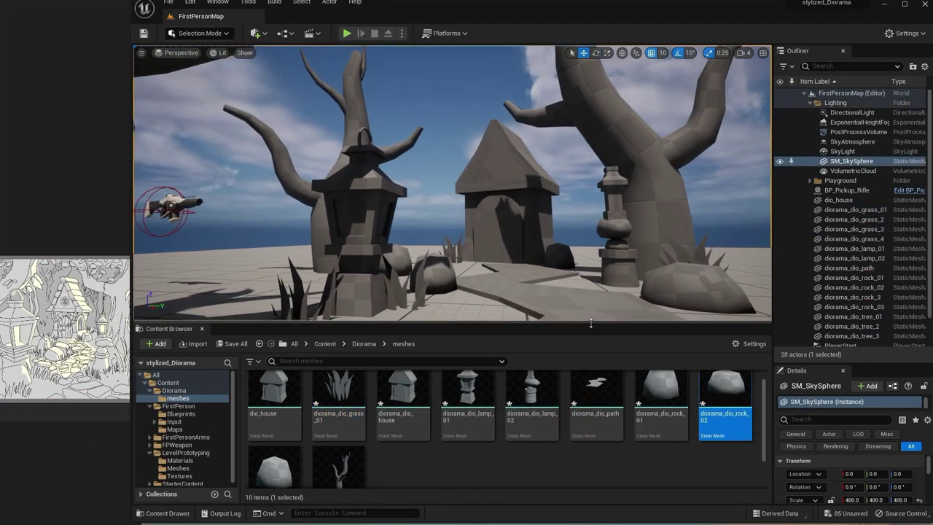
# Step: Select ExponentialHeightFog and set its Start Distance to 1400
pyautogui.moveTo(590, 324); pyautogui.dragTo(590, 357)
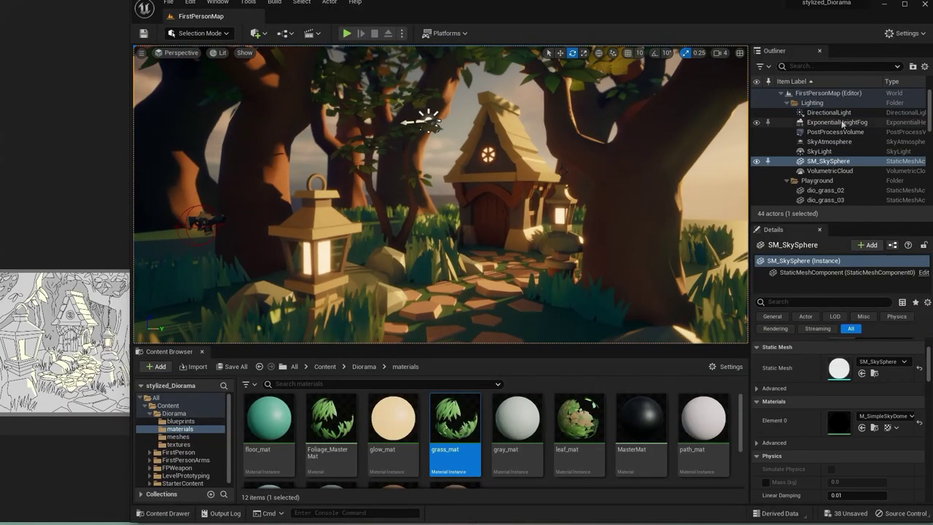
pyautogui.click(836, 121)
pyautogui.click(856, 438)
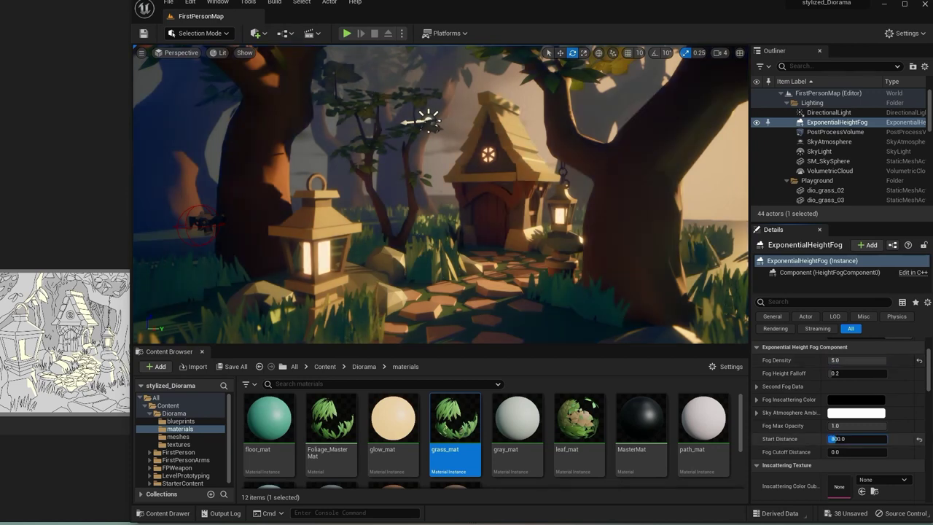